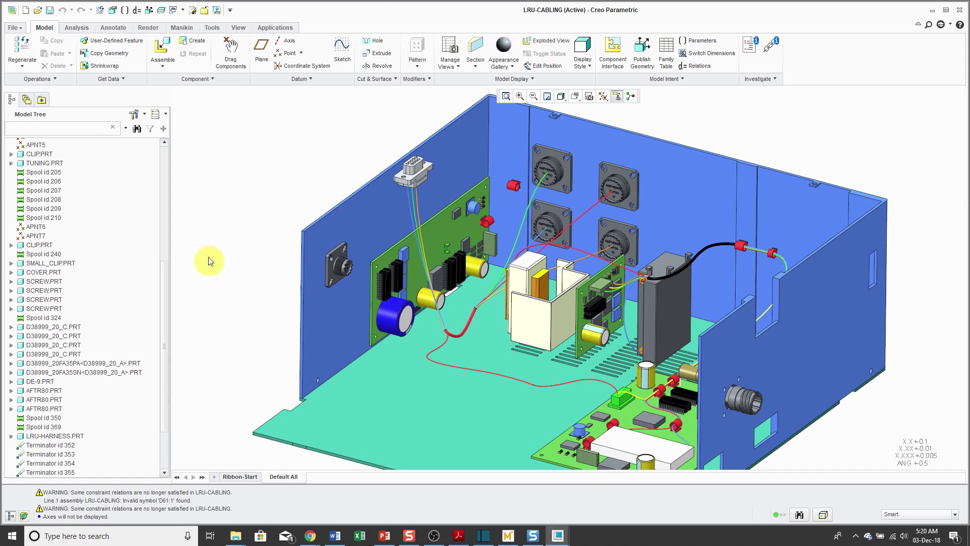
Switch the active window to the D38999_20_C.PRT connector part.
{"action": "left_click", "coordinate": [184, 12]}
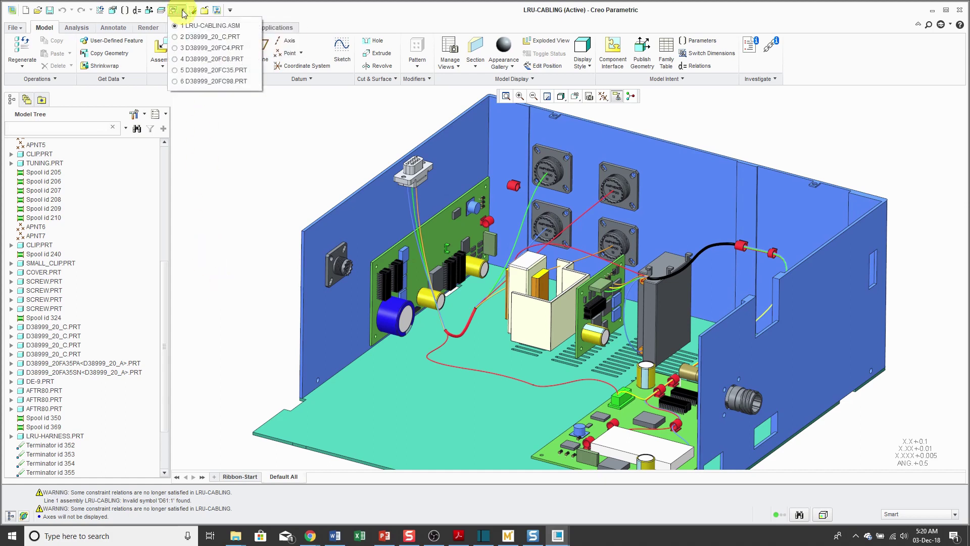
{"action": "left_click", "coordinate": [204, 36]}
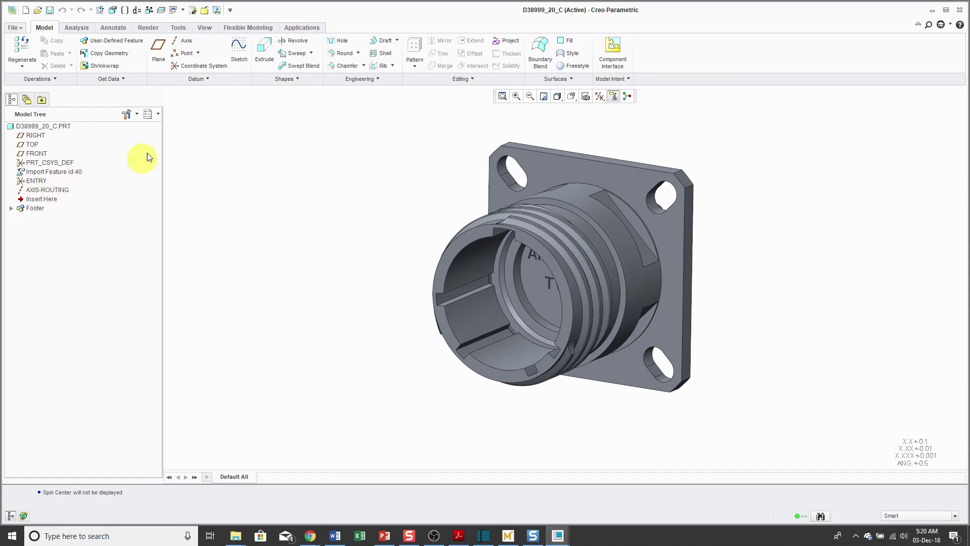
Switch to D38999_20FC4.PRT and turn on coordinate system display.
{"action": "left_click", "coordinate": [182, 10]}
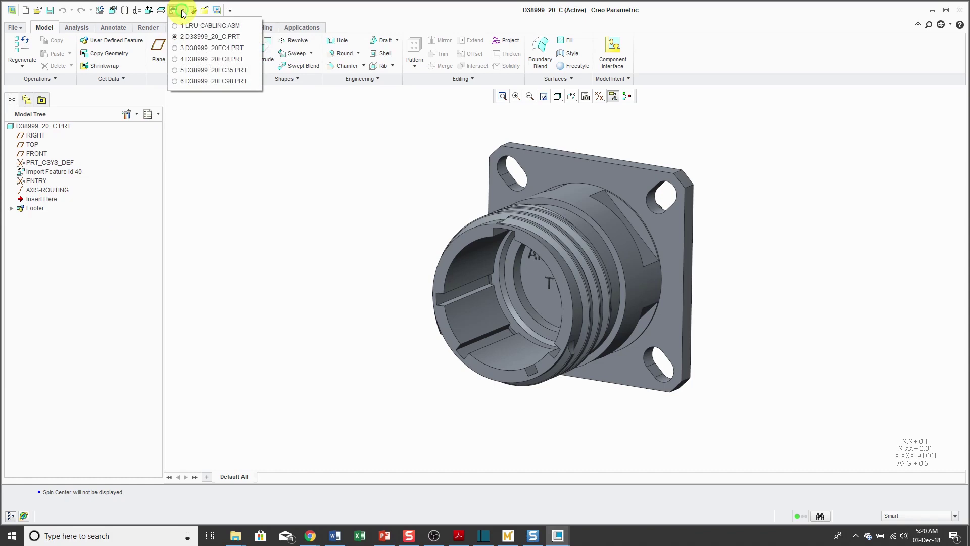
{"action": "left_click", "coordinate": [195, 48]}
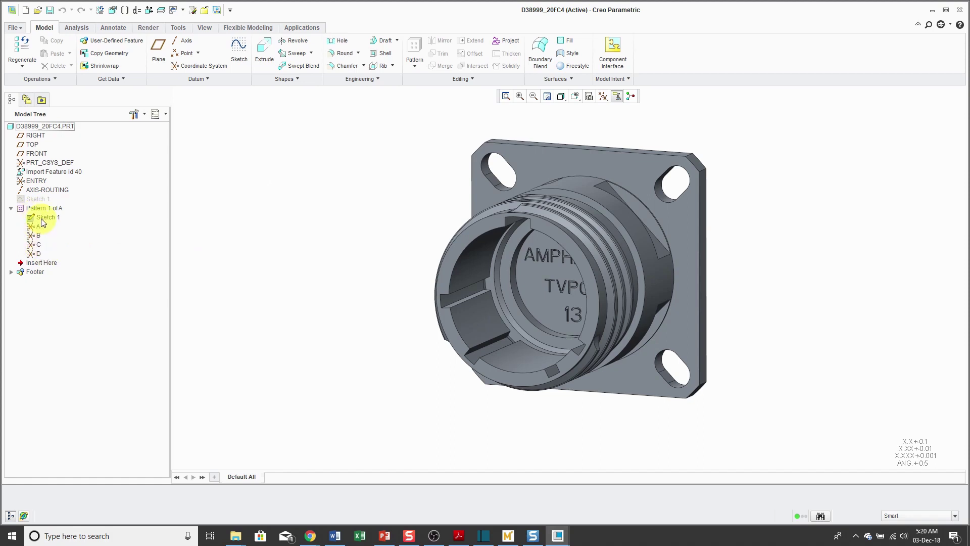
{"action": "left_click", "coordinate": [603, 98]}
{"action": "left_click", "coordinate": [637, 152]}
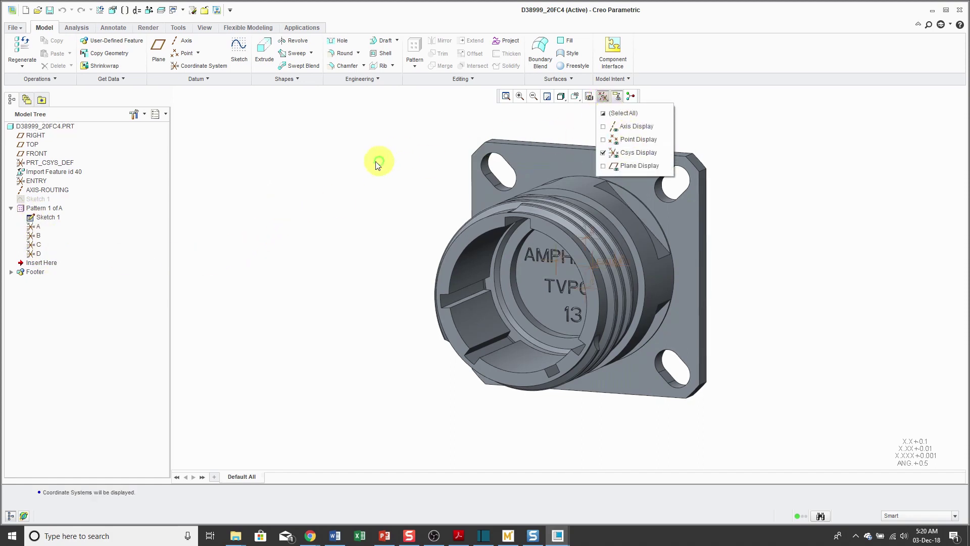
Spin and zoom the connector to view its coordinate systems A to D.
{"action": "middle_click_drag", "start_coordinate": [356, 162], "coordinate": [526, 249]}
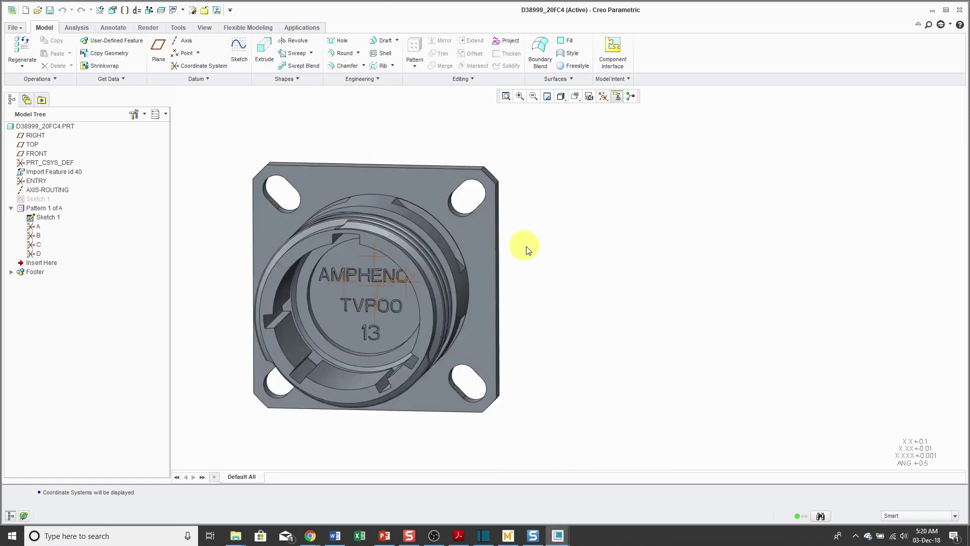
{"action": "scroll", "coordinate": [455, 278], "scroll_direction": "down", "scroll_amount": 2}
{"action": "scroll", "coordinate": [384, 298], "scroll_direction": "up", "scroll_amount": 4}
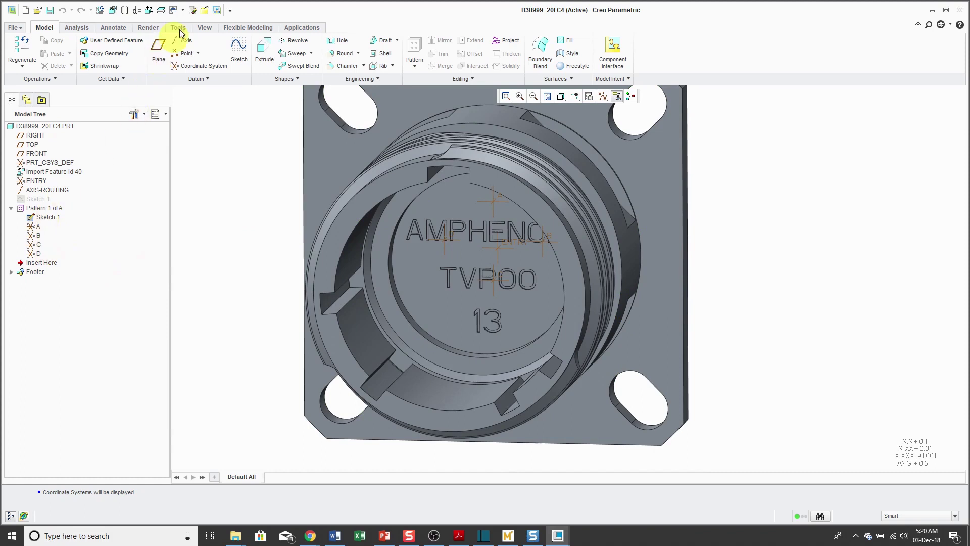
{"action": "left_click", "coordinate": [185, 11]}
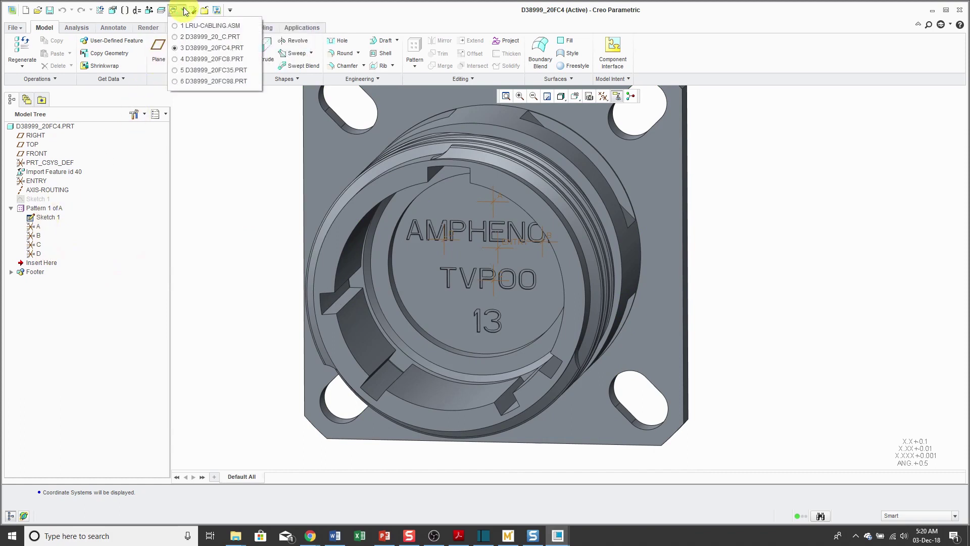
Make D38999_20FC98.PRT the active window, showing its coordinate systems A through K.
{"action": "left_click", "coordinate": [203, 81]}
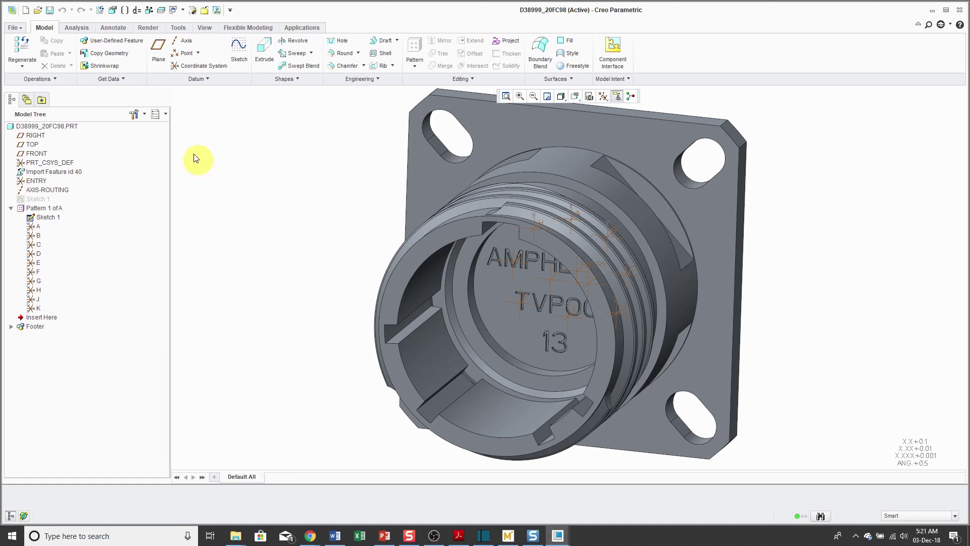
Define an Interchange assembly named D38999_20C_INTERCHANGE, common name 'INTERCHANGE ASSY, D38999, WALL MOUNT, C SHELL'.
{"action": "left_click", "coordinate": [26, 13]}
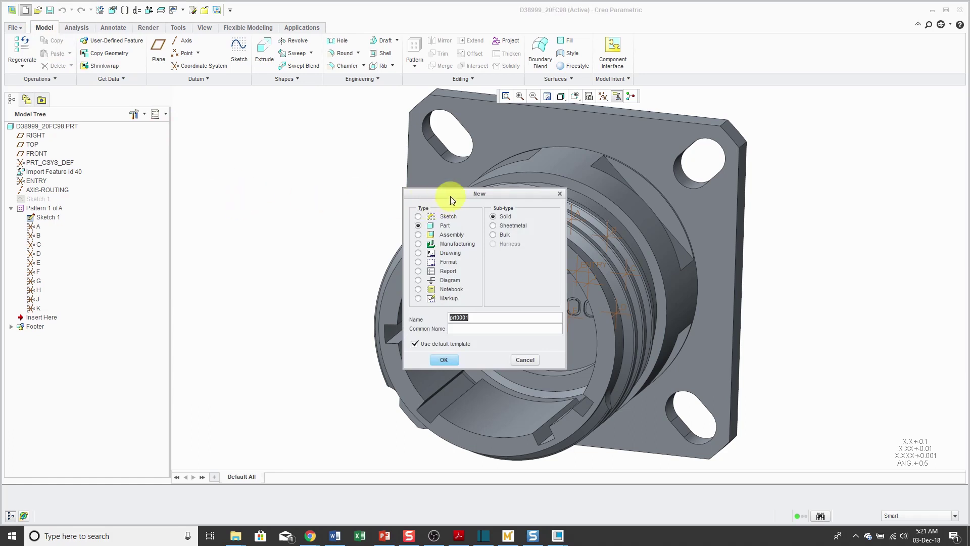
{"action": "left_click_drag", "start_coordinate": [450, 195], "coordinate": [237, 157]}
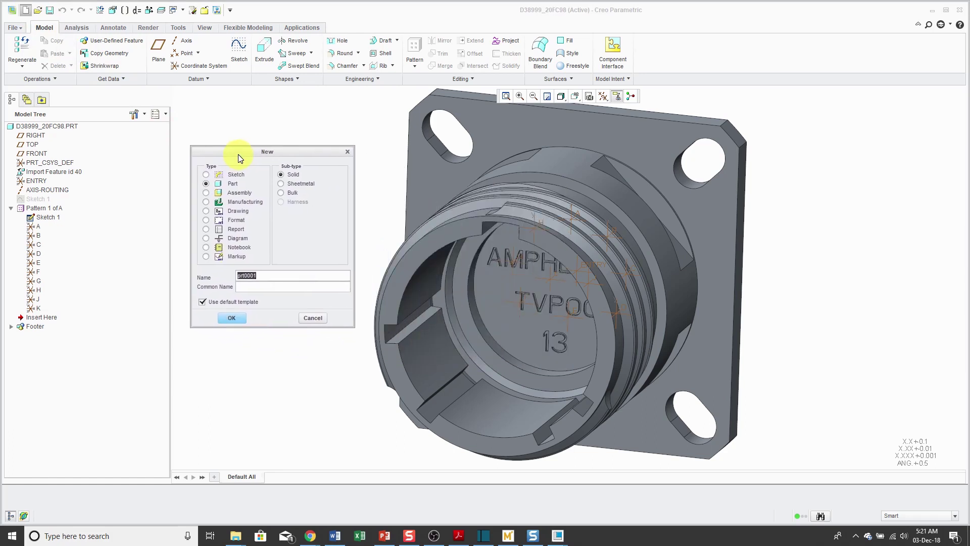
{"action": "left_click", "coordinate": [238, 193]}
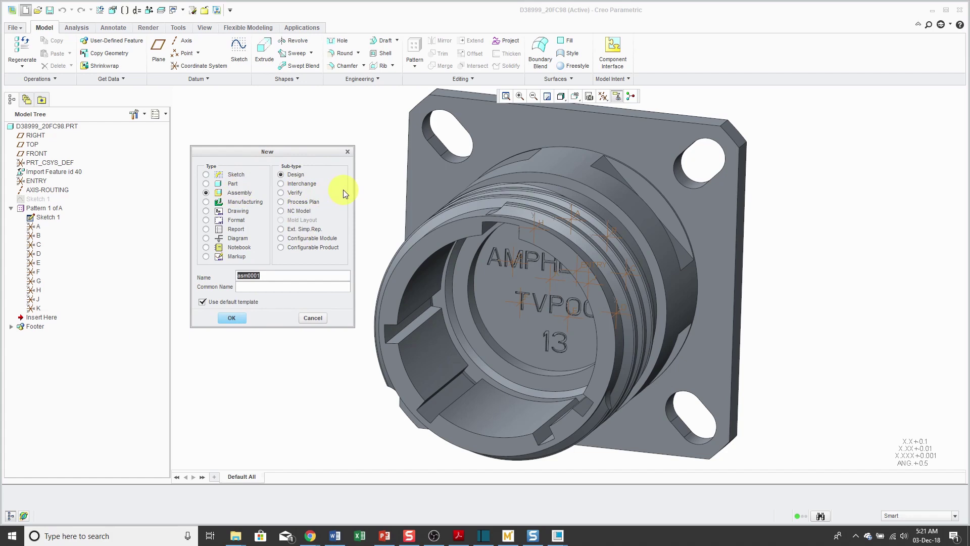
{"action": "left_click", "coordinate": [300, 184]}
{"action": "type", "text": "D38999_20C_INTERCHAN"}
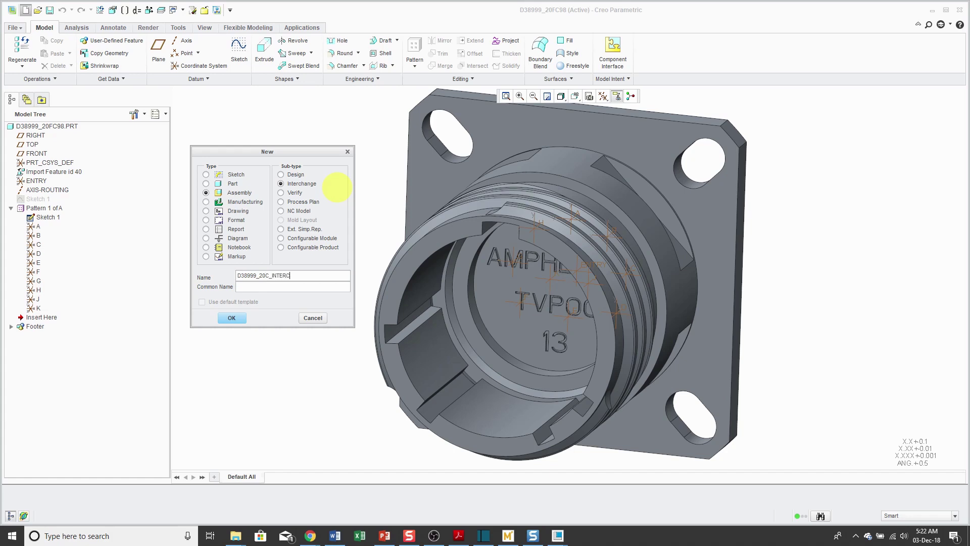
{"action": "type", "text": "GE"}
{"action": "key", "text": "Tab"}
{"action": "type", "text": "INTERCHANGE ASSY, D38999"}
{"action": "type", "text": ", WALL M"}
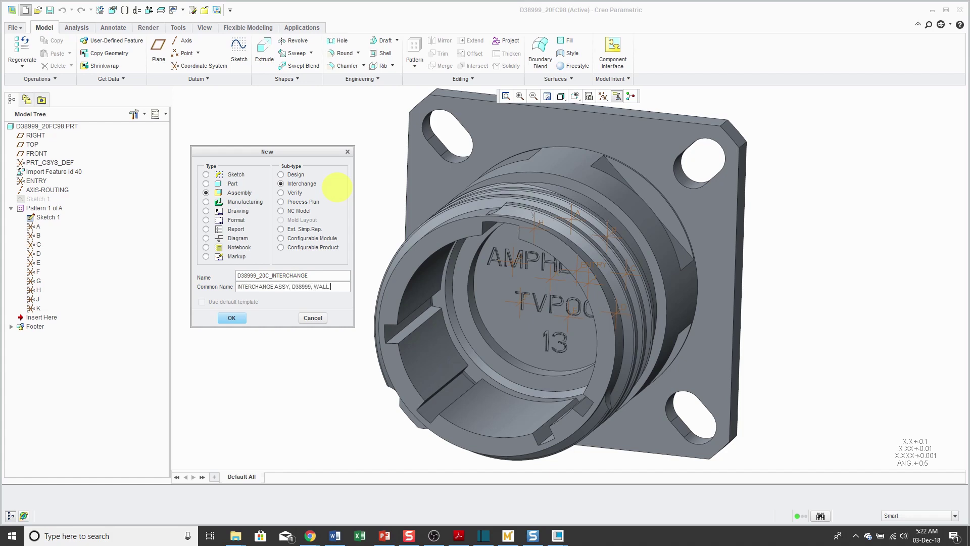
{"action": "type", "text": "OUNT, C SHE"}
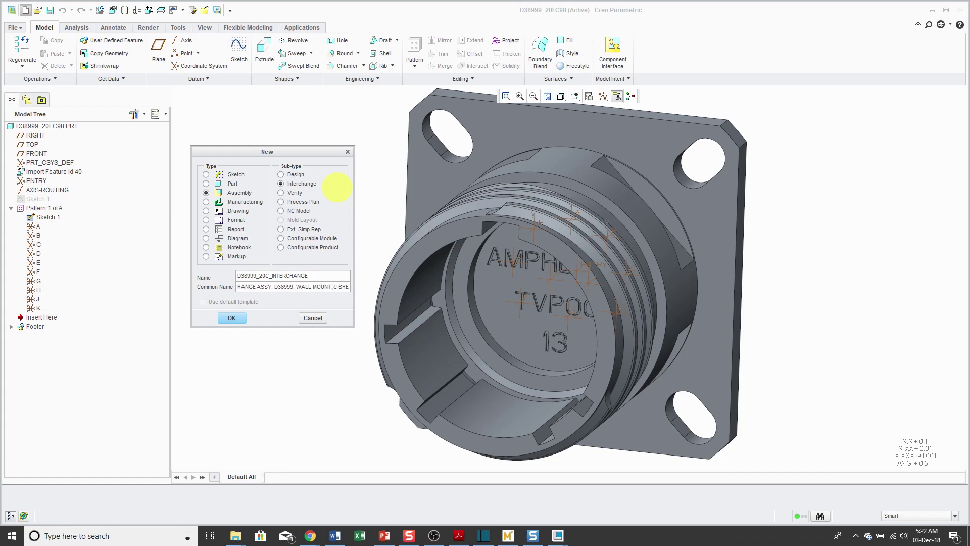
{"action": "type", "text": "LL"}
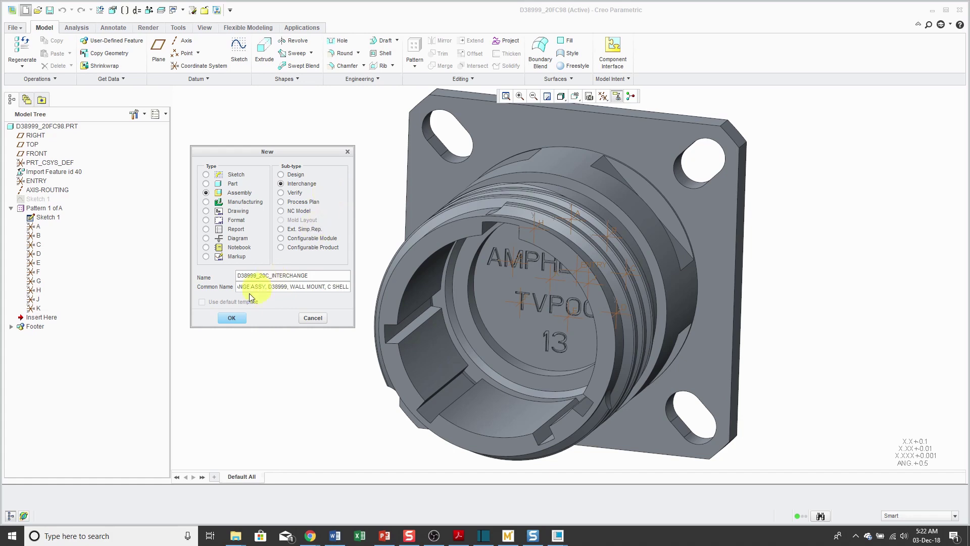
Confirm the New dialog to create the empty D38999_20C_INTERCHANGE.ASM.
{"action": "left_click", "coordinate": [232, 317]}
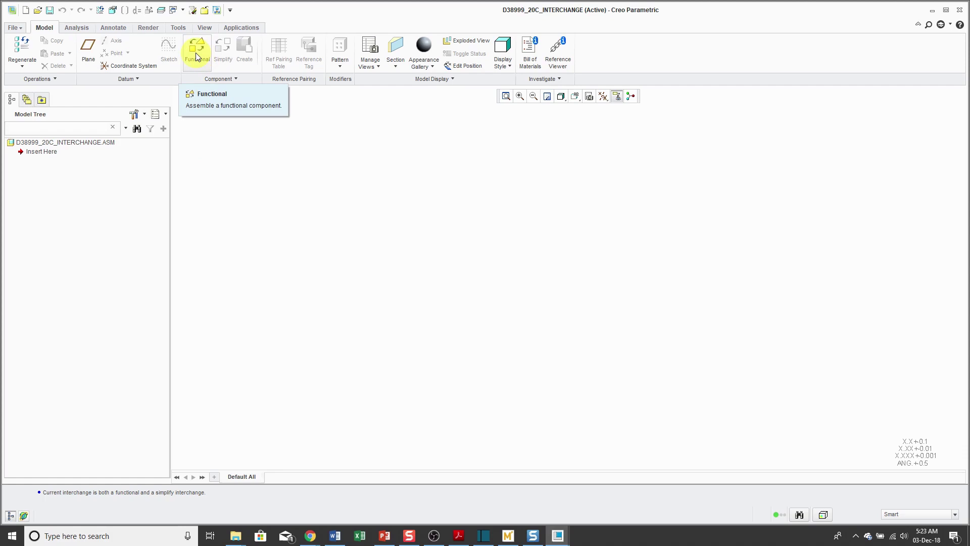
Add d38999_20_c.prt from the Connectors folder as the first functional component and inspect it.
{"action": "left_click", "coordinate": [196, 53]}
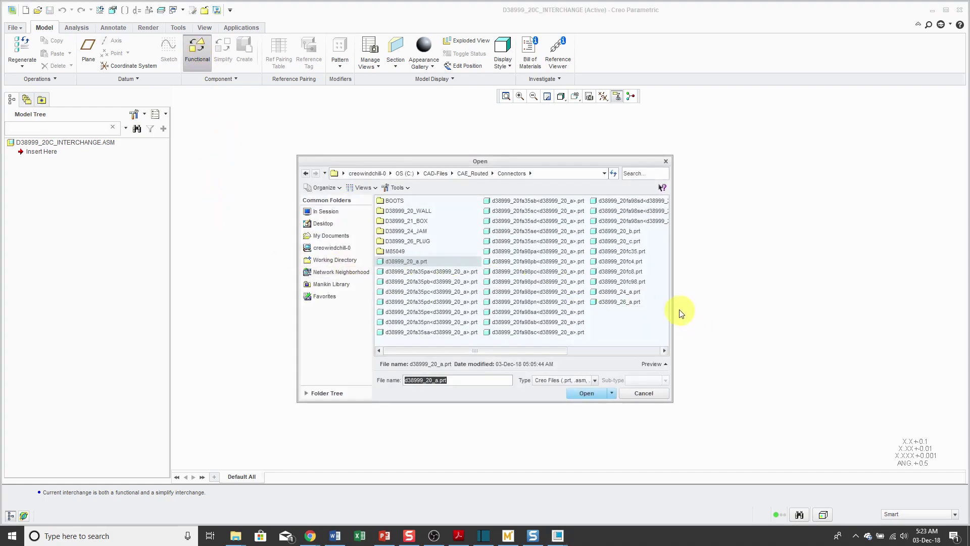
{"action": "left_click", "coordinate": [626, 242]}
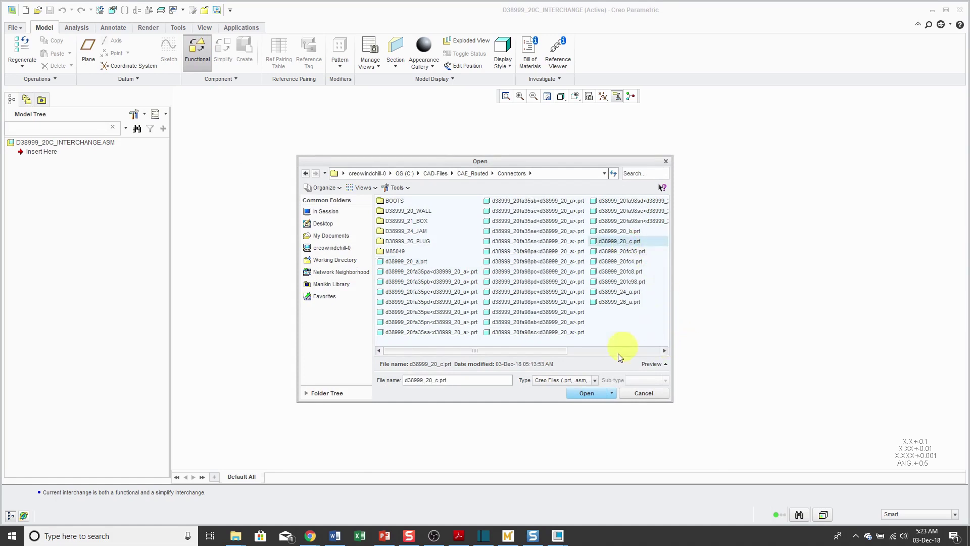
{"action": "left_click", "coordinate": [587, 393]}
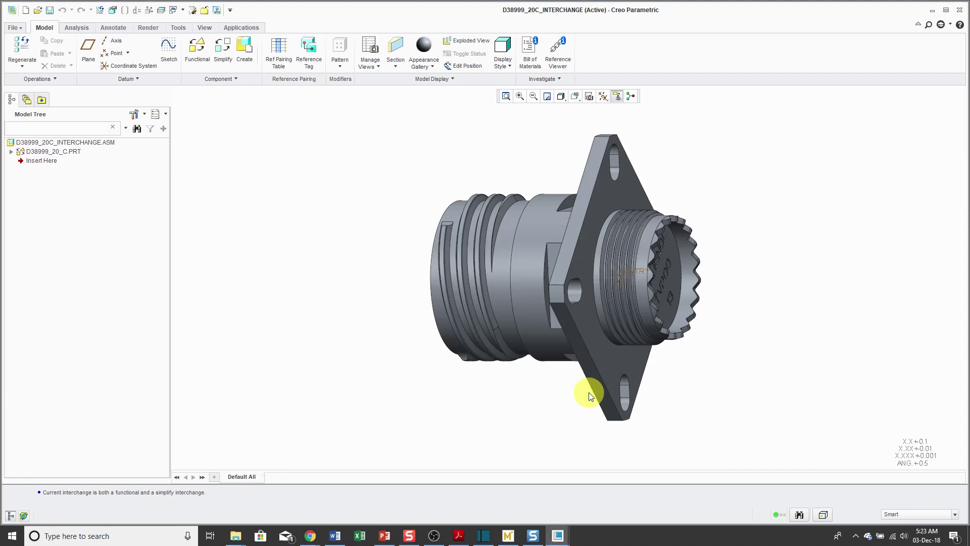
{"action": "scroll", "coordinate": [364, 268], "scroll_direction": "down", "scroll_amount": 3}
{"action": "mouse_move", "coordinate": [364, 269]}
{"action": "middle_mouse_down"}
{"action": "mouse_move", "coordinate": [480, 308]}
{"action": "mouse_move", "coordinate": [486, 250]}
{"action": "mouse_move", "coordinate": [426, 255]}
{"action": "mouse_move", "coordinate": [417, 288]}
{"action": "middle_mouse_up"}
{"action": "scroll", "coordinate": [625, 263], "scroll_direction": "up", "scroll_amount": 2}
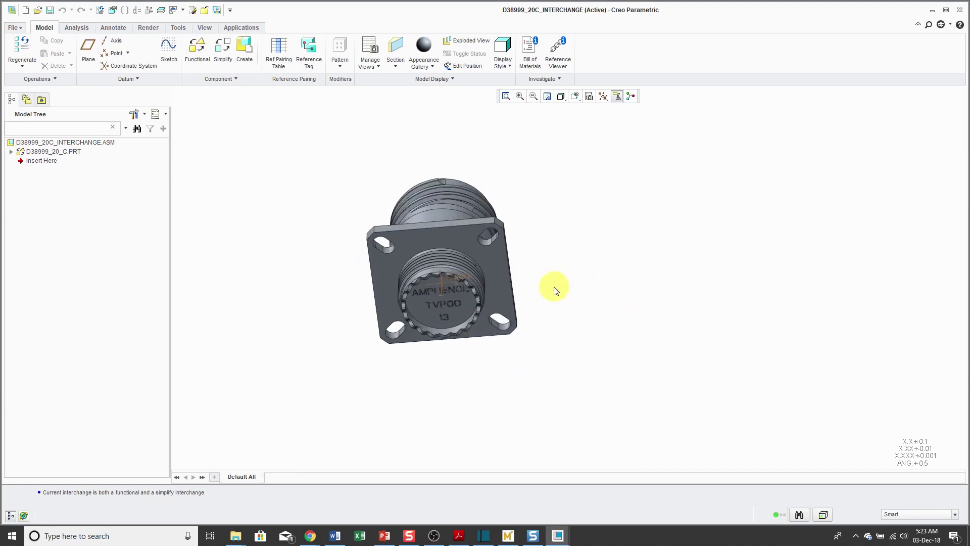
{"action": "mouse_move", "coordinate": [554, 288]}
{"action": "middle_mouse_down"}
{"action": "mouse_move", "coordinate": [582, 295]}
{"action": "mouse_move", "coordinate": [581, 274]}
{"action": "mouse_move", "coordinate": [570, 281]}
{"action": "mouse_move", "coordinate": [563, 270]}
{"action": "mouse_move", "coordinate": [569, 281]}
{"action": "middle_mouse_up"}
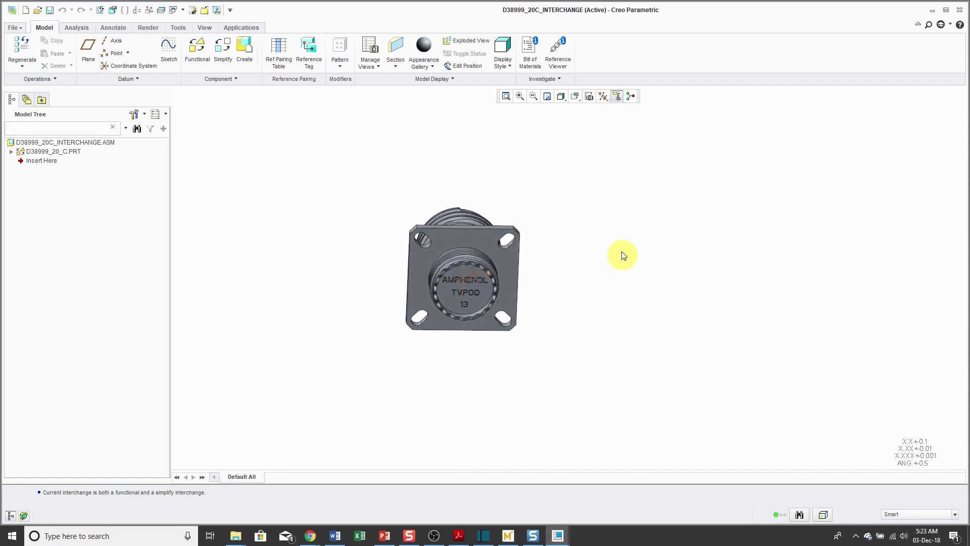
Add d38999_20fc4.prt as a functional component, dropped beside the first connector.
{"action": "left_click", "coordinate": [199, 56]}
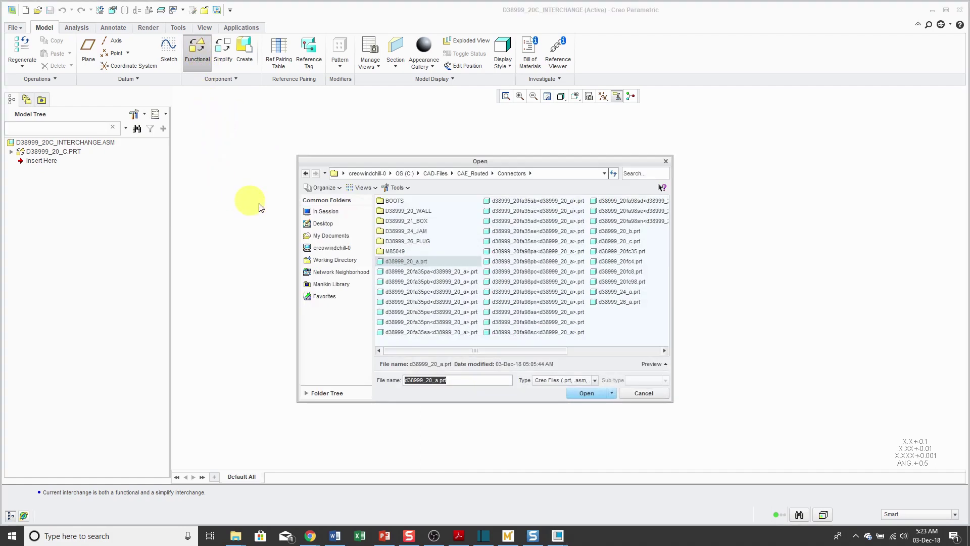
{"action": "left_click", "coordinate": [629, 263]}
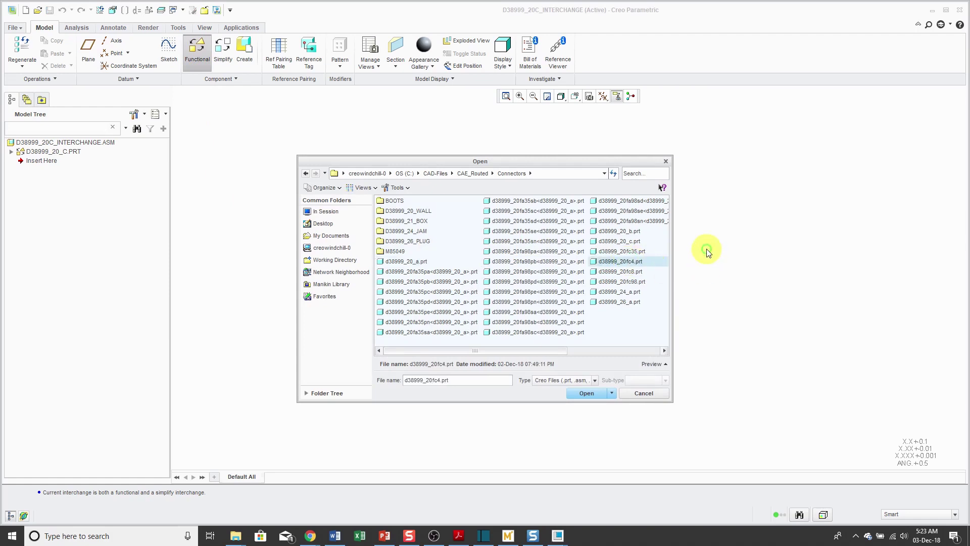
{"action": "left_click", "coordinate": [586, 393]}
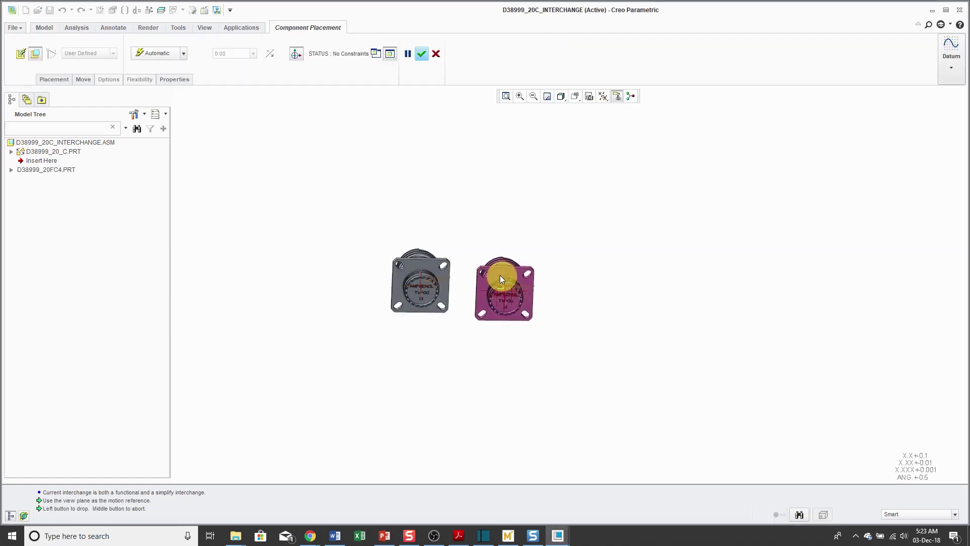
{"action": "left_click", "coordinate": [507, 269]}
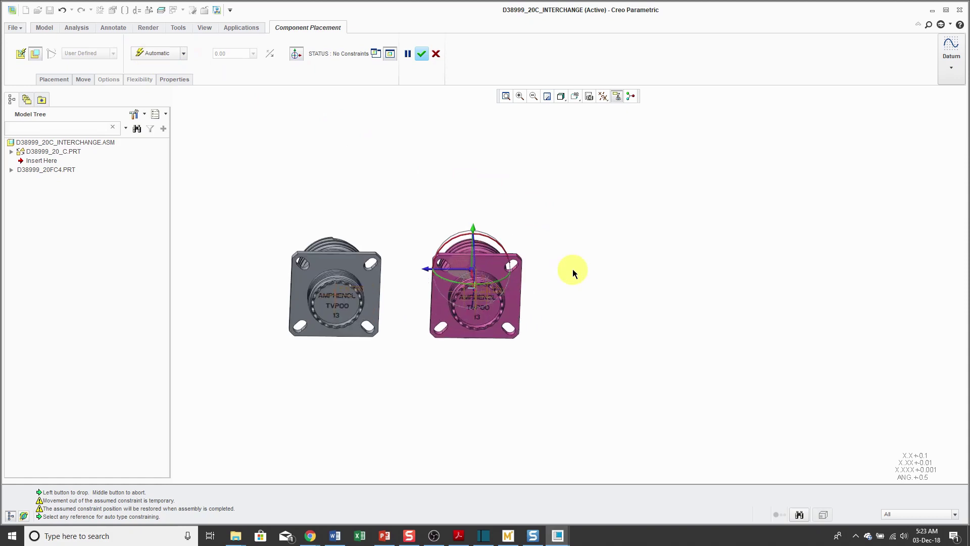
{"action": "scroll", "coordinate": [571, 269], "scroll_direction": "up", "scroll_amount": 3}
{"action": "middle_click_drag", "start_coordinate": [552, 267], "coordinate": [534, 279]}
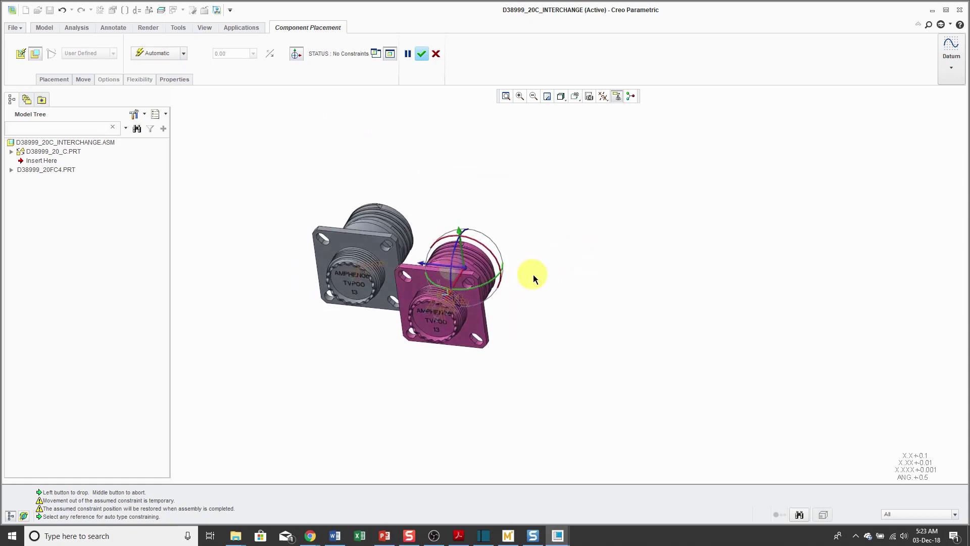
Make the new connector's flange face coincident with the first connector's flange face.
{"action": "left_click", "coordinate": [480, 318]}
{"action": "left_click", "coordinate": [372, 247]}
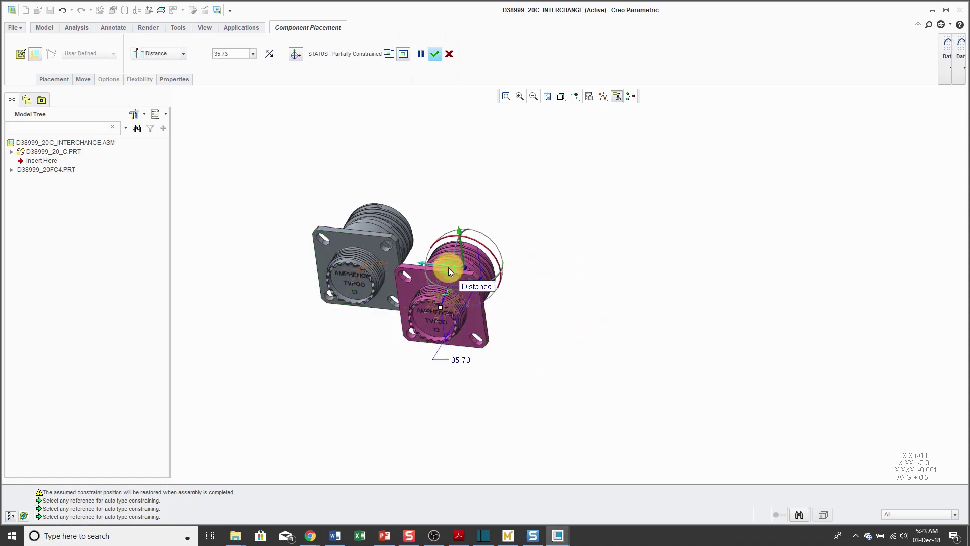
{"action": "left_click", "coordinate": [184, 53]}
{"action": "left_click", "coordinate": [169, 99]}
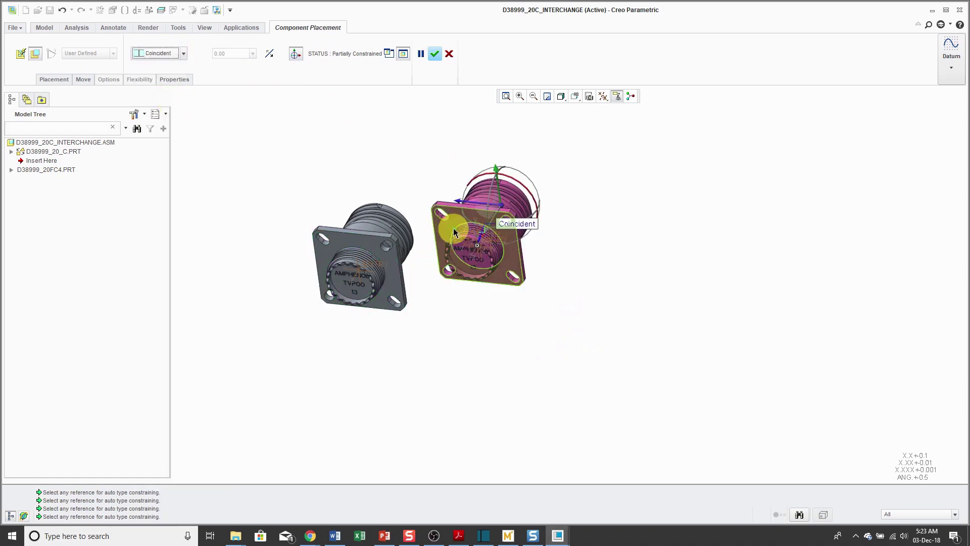
{"action": "middle_click_drag", "start_coordinate": [528, 255], "coordinate": [411, 188]}
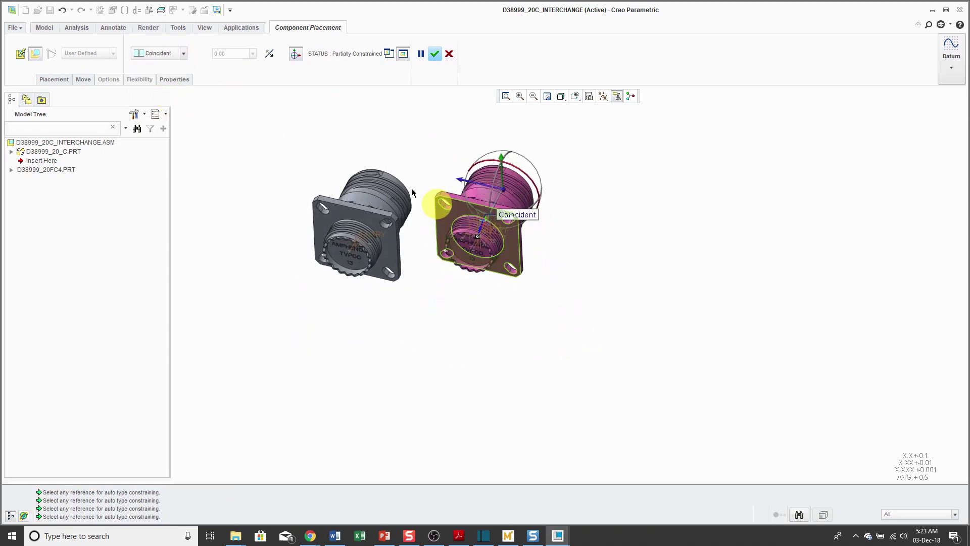
{"action": "scroll", "coordinate": [379, 199], "scroll_direction": "down", "scroll_amount": 5}
{"action": "scroll", "coordinate": [363, 233], "scroll_direction": "down", "scroll_amount": 1}
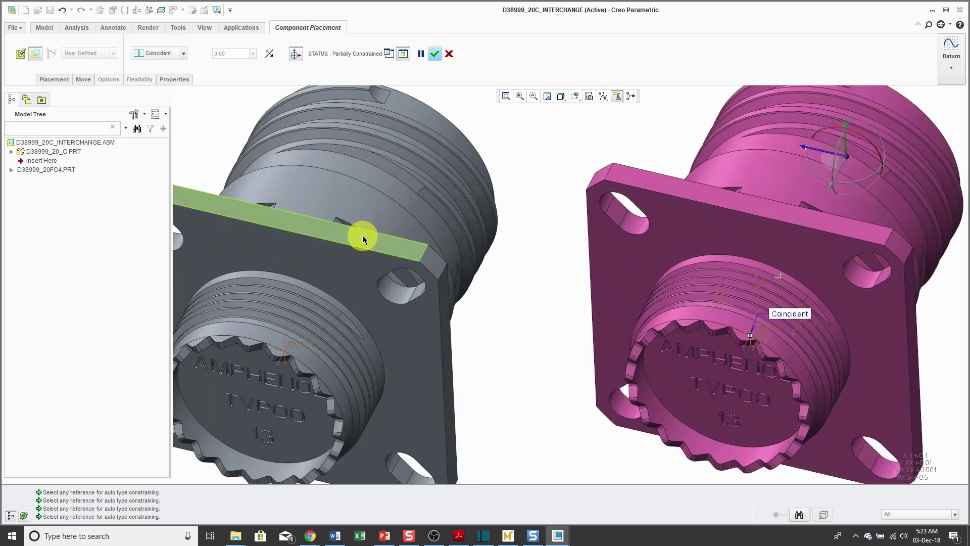
Make the pink part's top face coincident with the grey flange's top face and finish placement.
{"action": "left_click", "coordinate": [363, 234]}
{"action": "left_click", "coordinate": [721, 200]}
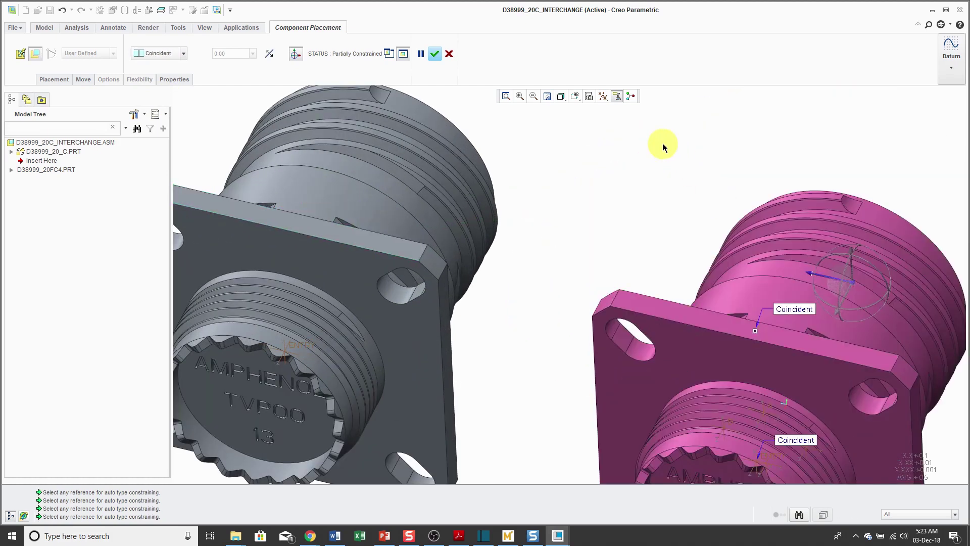
{"action": "scroll", "coordinate": [620, 193], "scroll_direction": "up", "scroll_amount": 5}
{"action": "scroll", "coordinate": [384, 305], "scroll_direction": "up", "scroll_amount": 2}
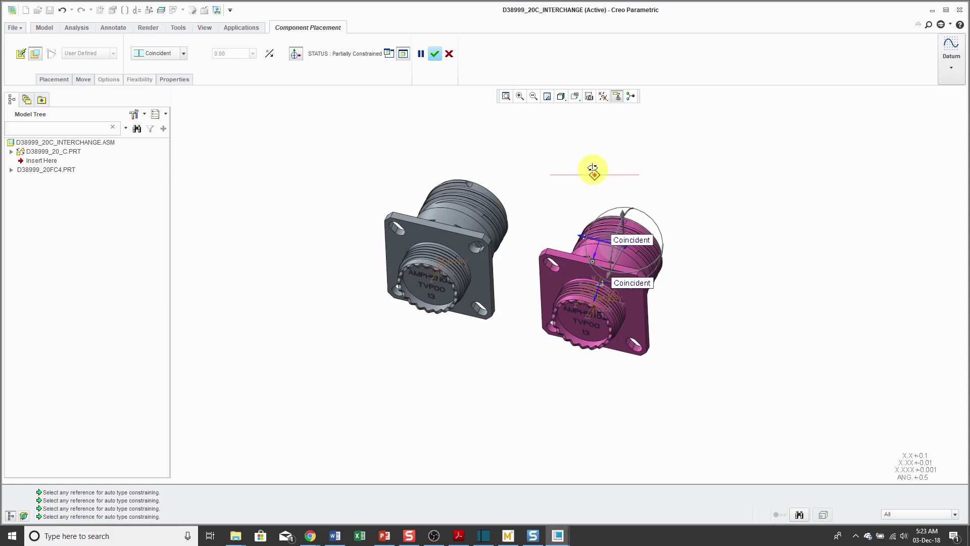
{"action": "middle_click_drag", "start_coordinate": [592, 168], "coordinate": [600, 156]}
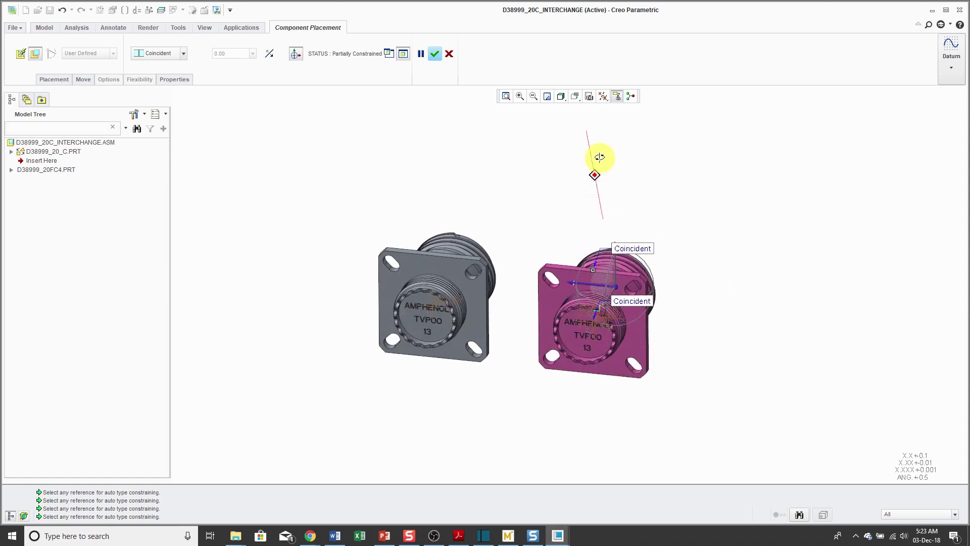
{"action": "left_click", "coordinate": [437, 57]}
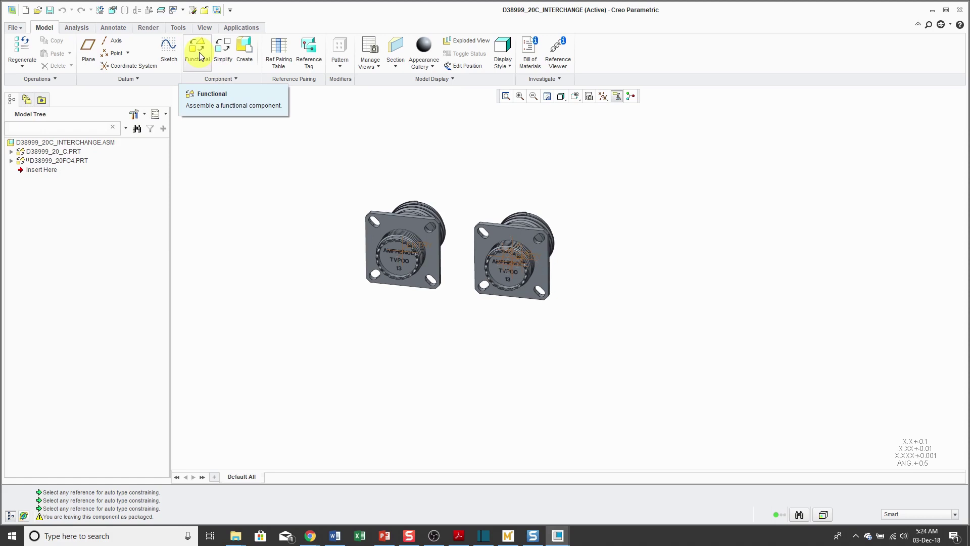
Place D38999_20FC8.PRT beside the other connectors and tilt the view to show their bodies.
{"action": "left_click", "coordinate": [199, 56]}
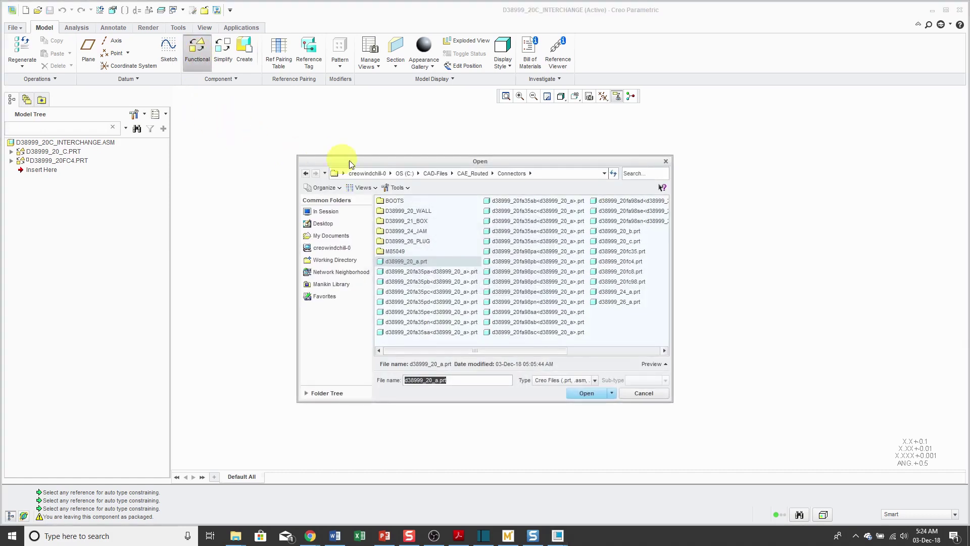
{"action": "double_click", "coordinate": [637, 271]}
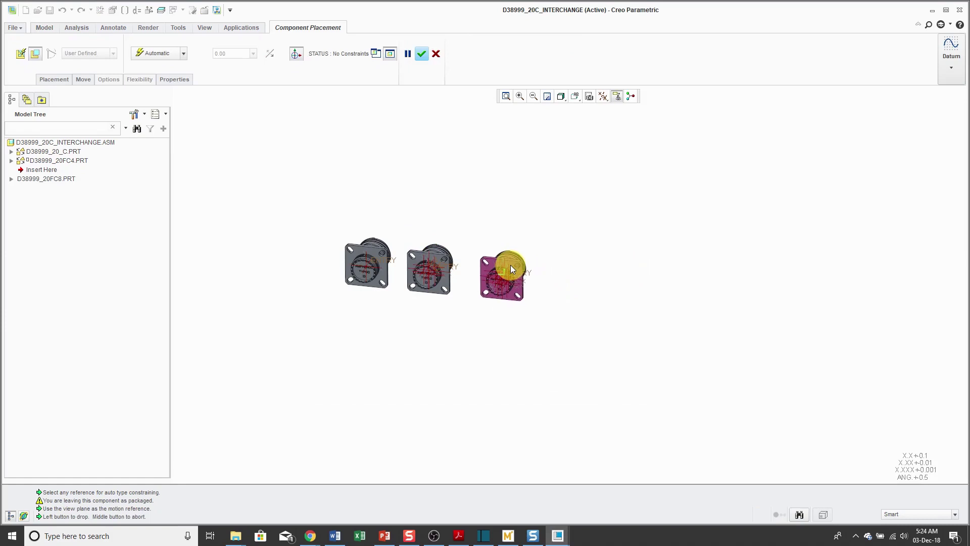
{"action": "left_click", "coordinate": [510, 265]}
{"action": "scroll", "coordinate": [432, 247], "scroll_direction": "up", "scroll_amount": 5}
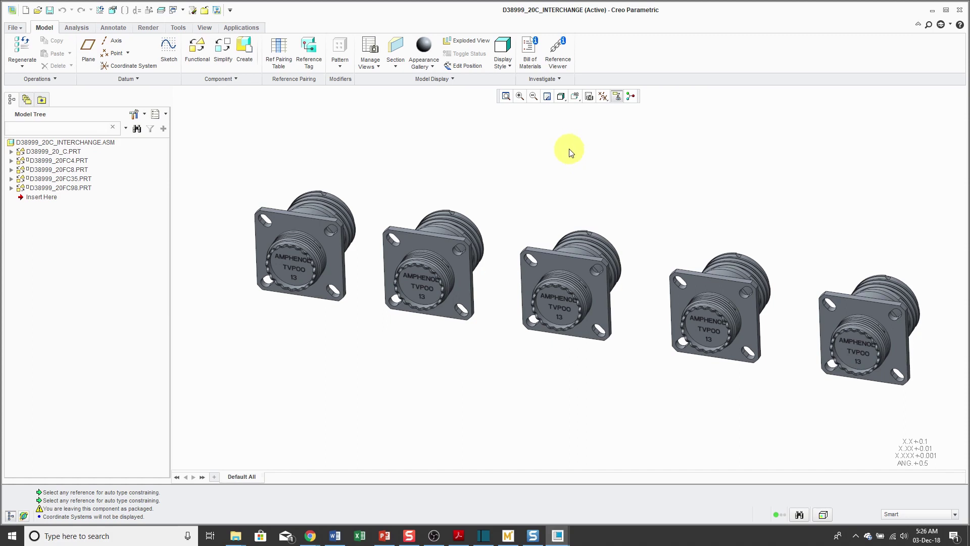
{"action": "middle_click_drag", "start_coordinate": [570, 153], "coordinate": [568, 173]}
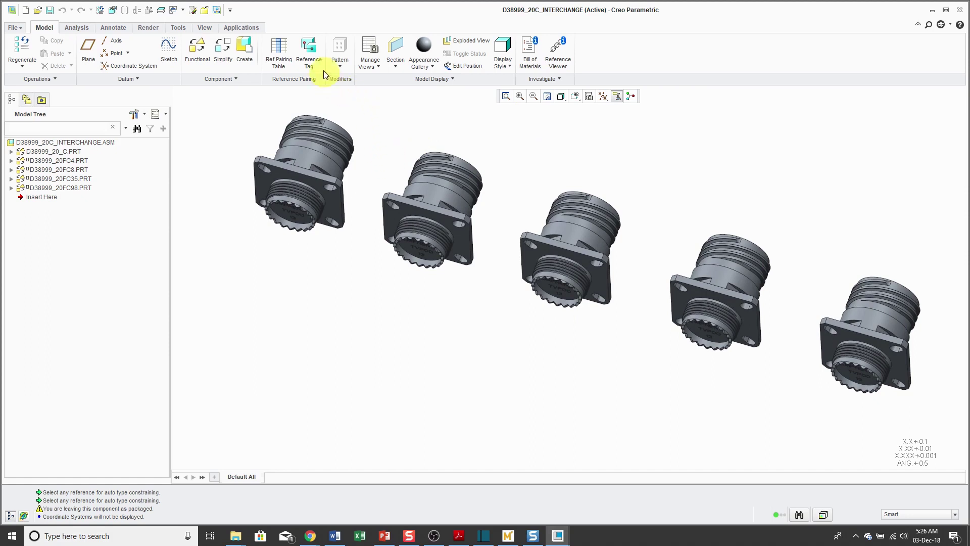
Create a reference tag with a Surface filter, picking the cylindrical surface on all five connectors.
{"action": "left_click", "coordinate": [310, 55]}
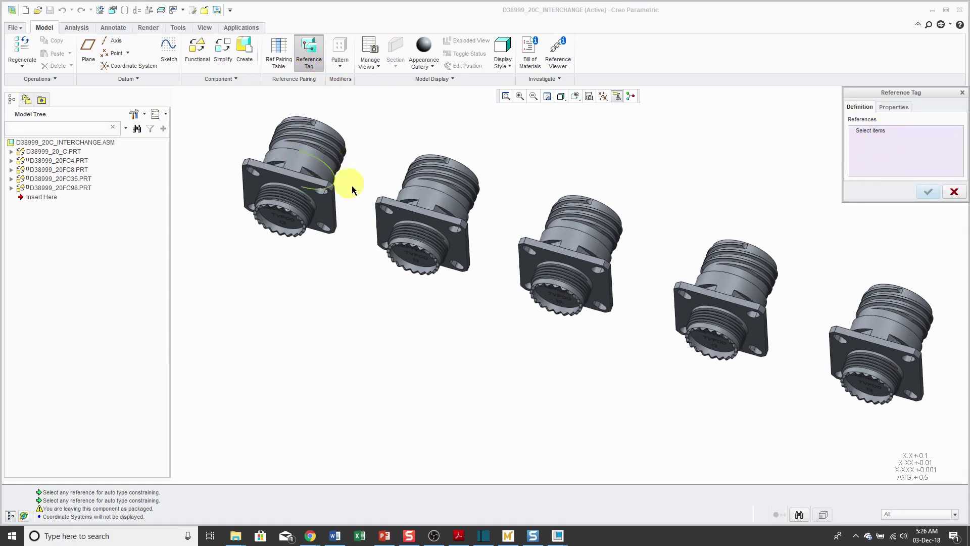
{"action": "left_click", "coordinate": [898, 514]}
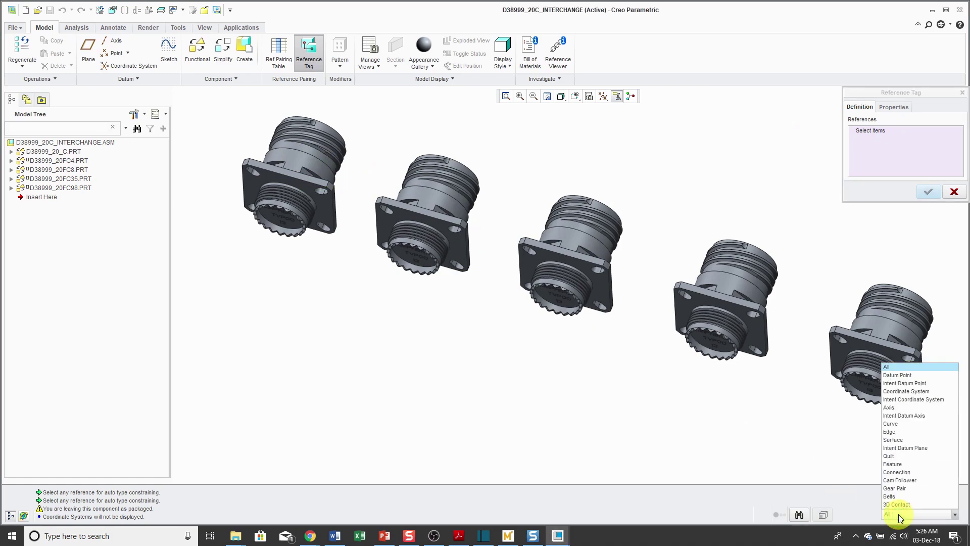
{"action": "left_click", "coordinate": [920, 440]}
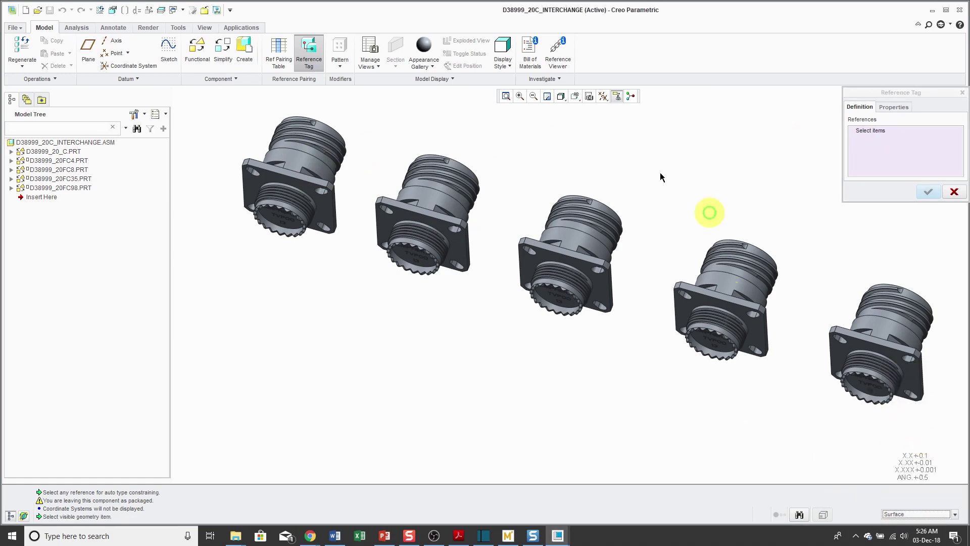
{"action": "left_click", "coordinate": [292, 159]}
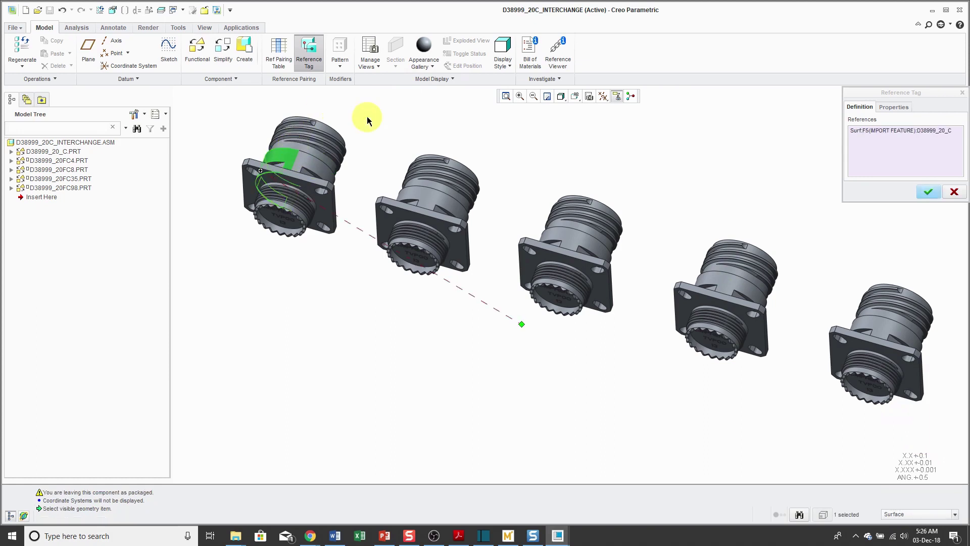
{"action": "left_click", "coordinate": [410, 196]}
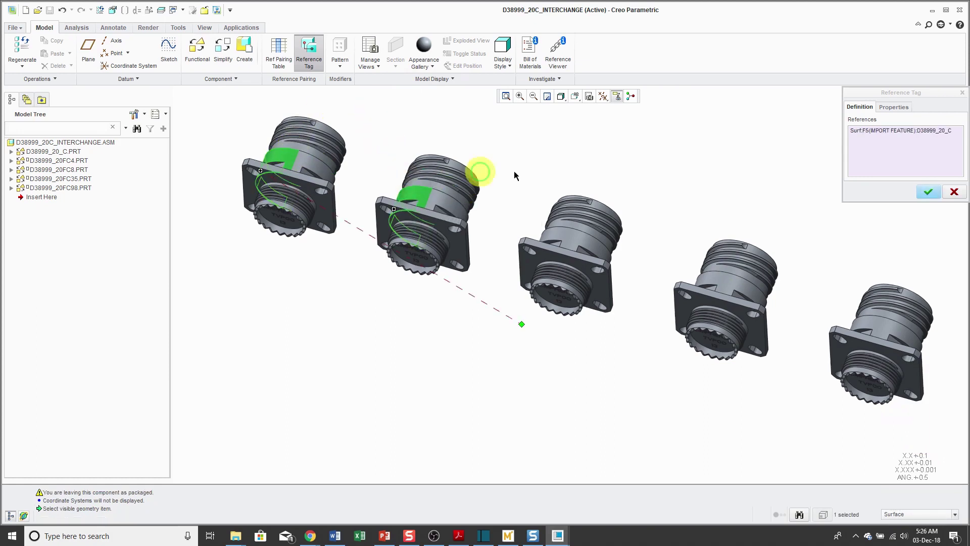
{"action": "left_click", "coordinate": [565, 236]}
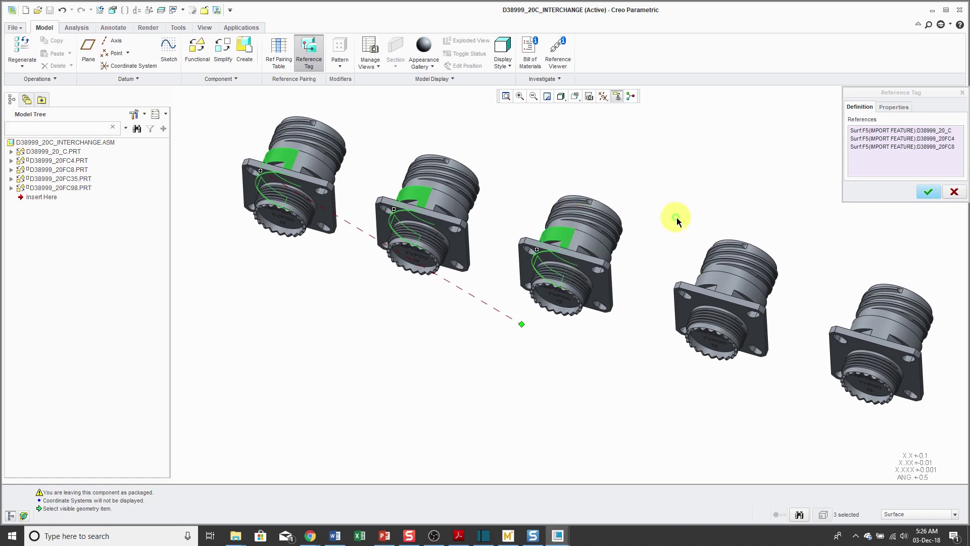
{"action": "left_click", "coordinate": [718, 281]}
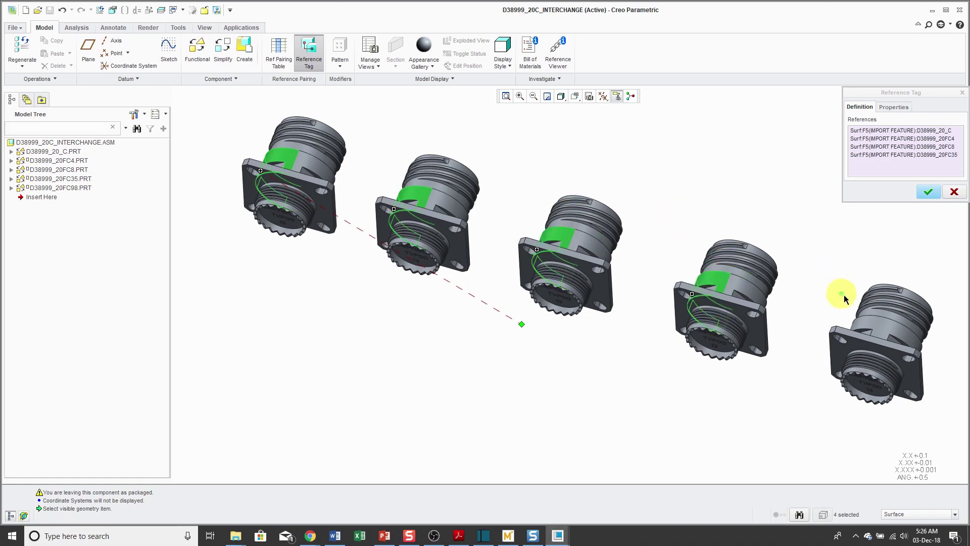
{"action": "left_click", "coordinate": [862, 319]}
Start renaming the tag from TAG_0 to CYLINDRIAL on the Properties tab.
{"action": "left_click", "coordinate": [902, 108]}
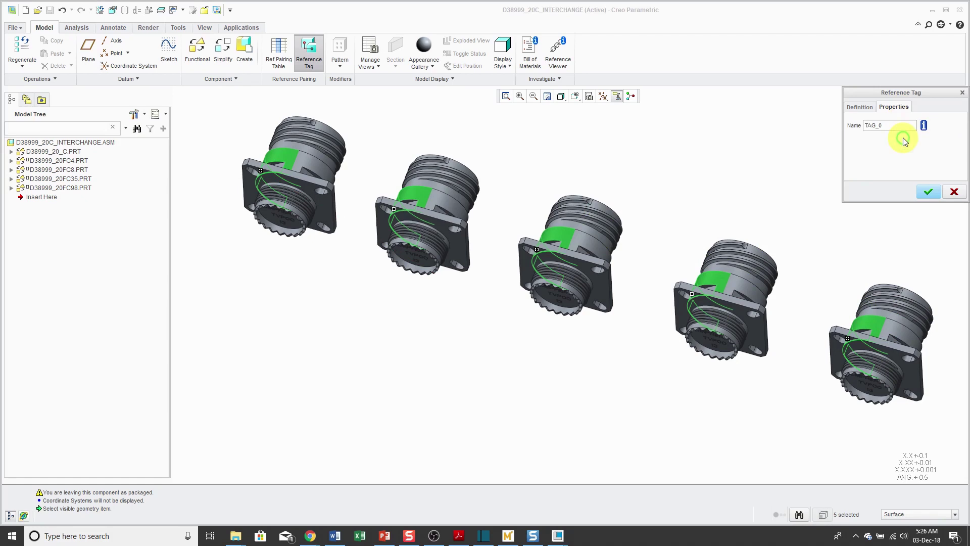
{"action": "double_click", "coordinate": [895, 125]}
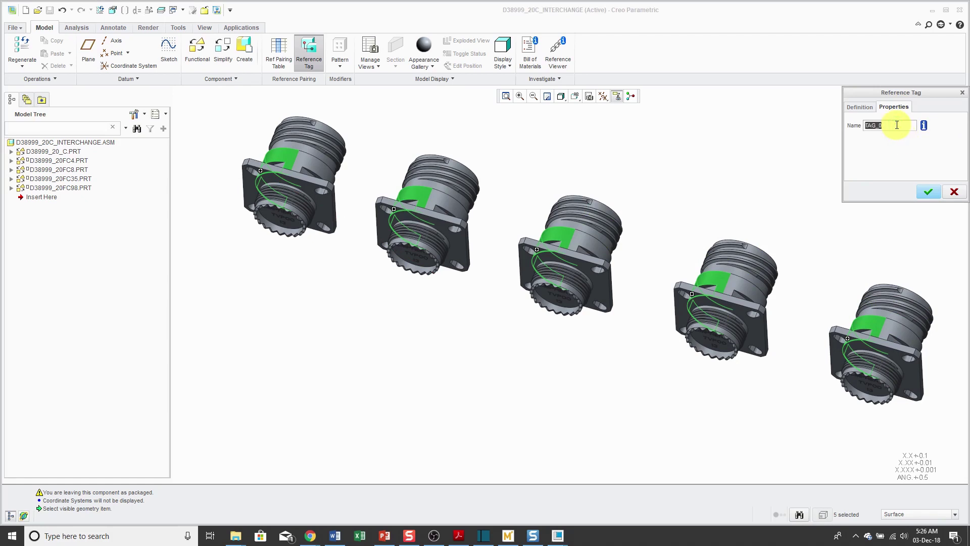
{"action": "type", "text": "CYLINDRIAL"}
Save the CYLINDRIAL tag, preview its surfaces under Footer, then expand D38999_20_C.PRT's features.
{"action": "left_click", "coordinate": [928, 192]}
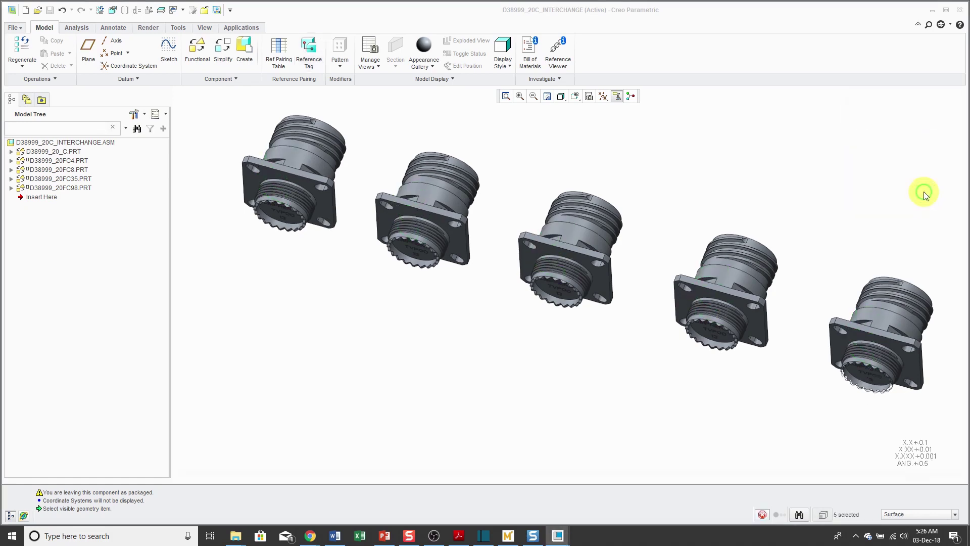
{"action": "left_click", "coordinate": [11, 206]}
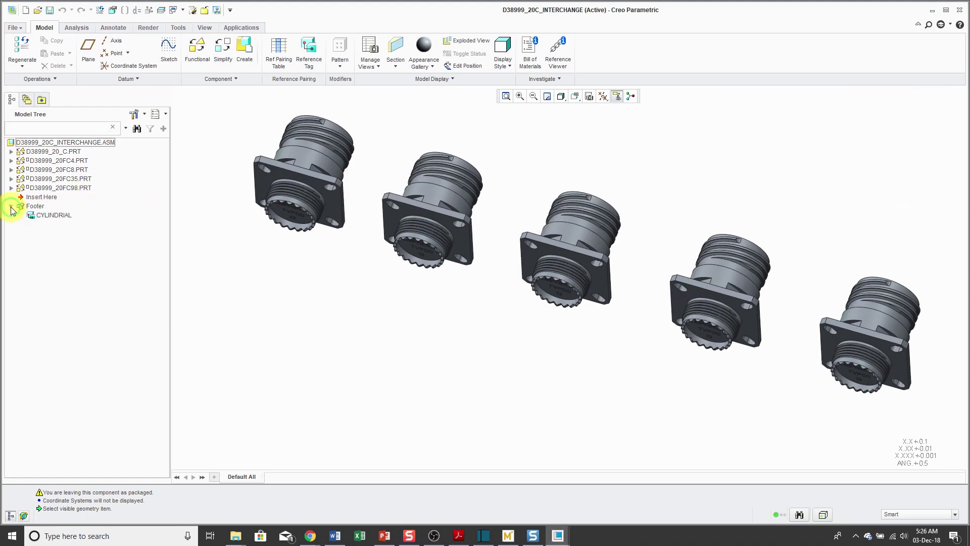
{"action": "left_click", "coordinate": [53, 215]}
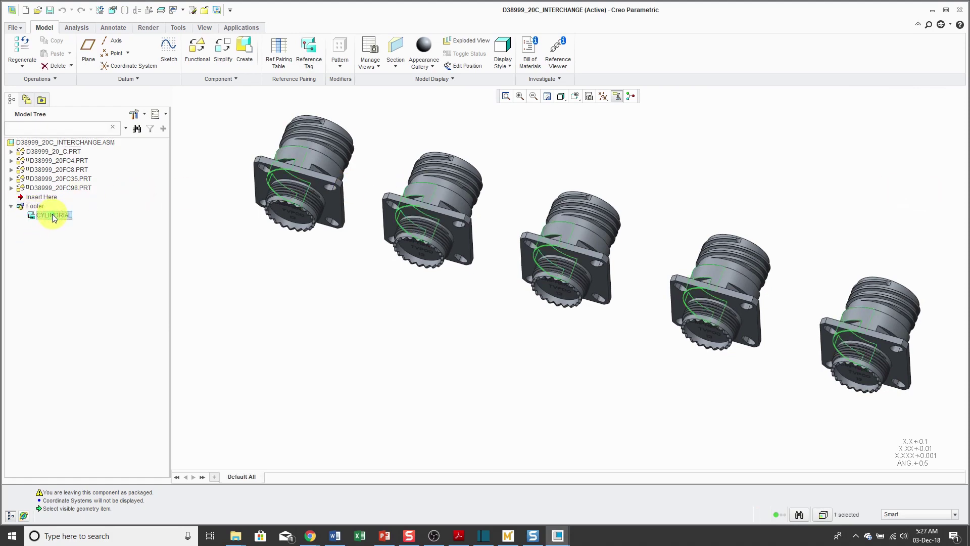
{"action": "left_click", "coordinate": [303, 325]}
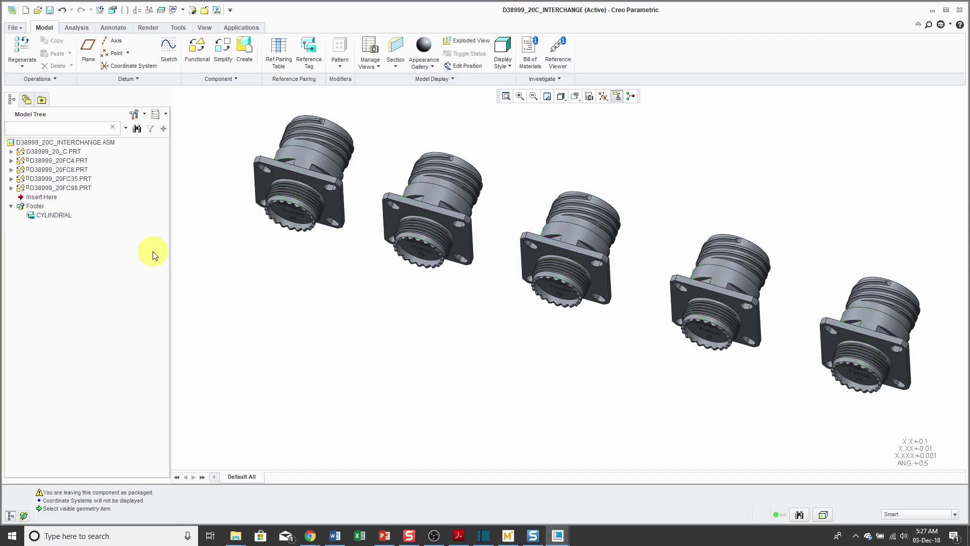
{"action": "left_click", "coordinate": [11, 151]}
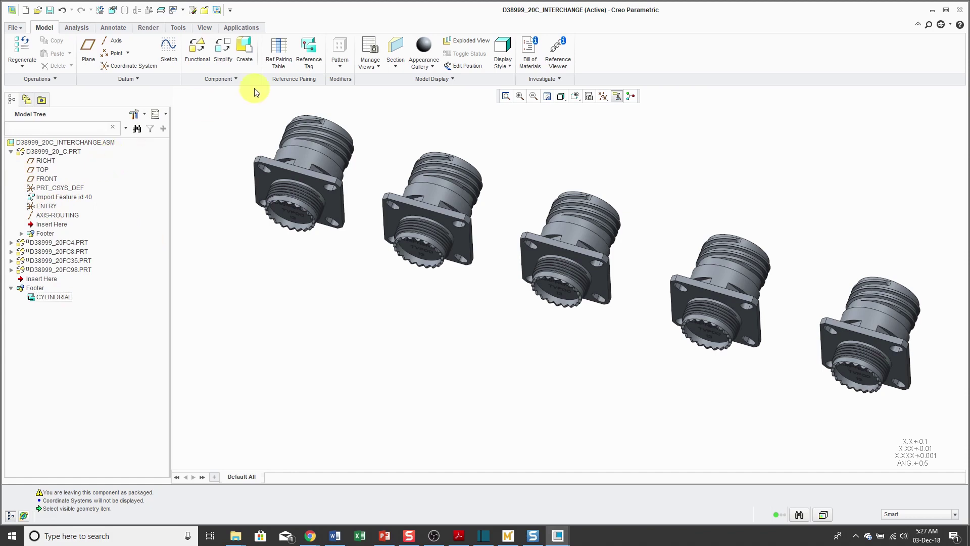
Start a new reference tag with the ENTRY coordinate systems of the first connector, FC4 and FC8.
{"action": "left_click", "coordinate": [313, 56]}
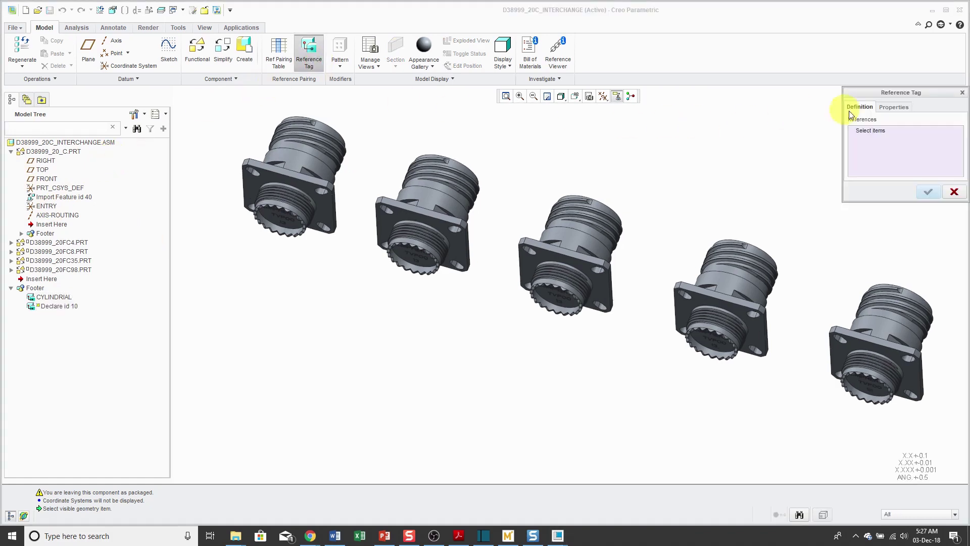
{"action": "left_click", "coordinate": [44, 206]}
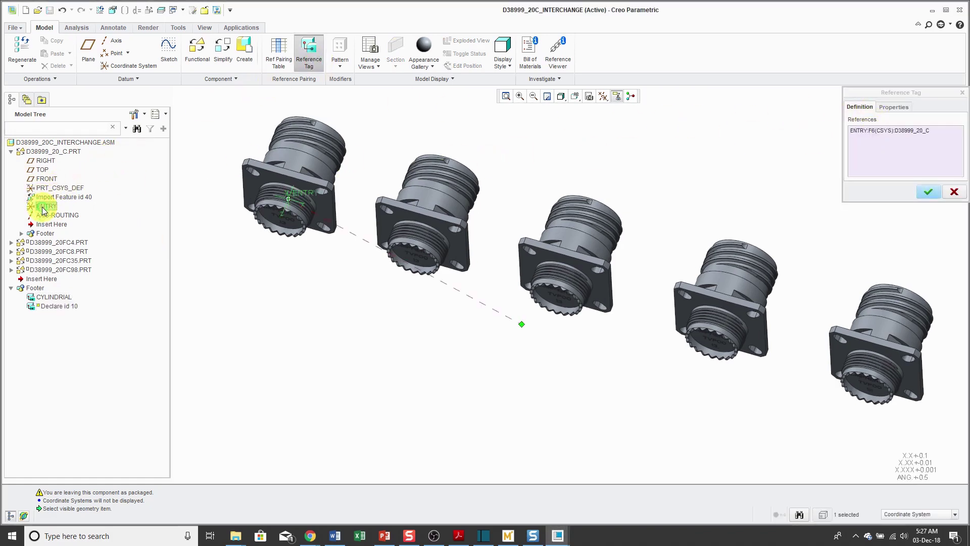
{"action": "left_click", "coordinate": [11, 242]}
{"action": "left_click", "coordinate": [57, 307]}
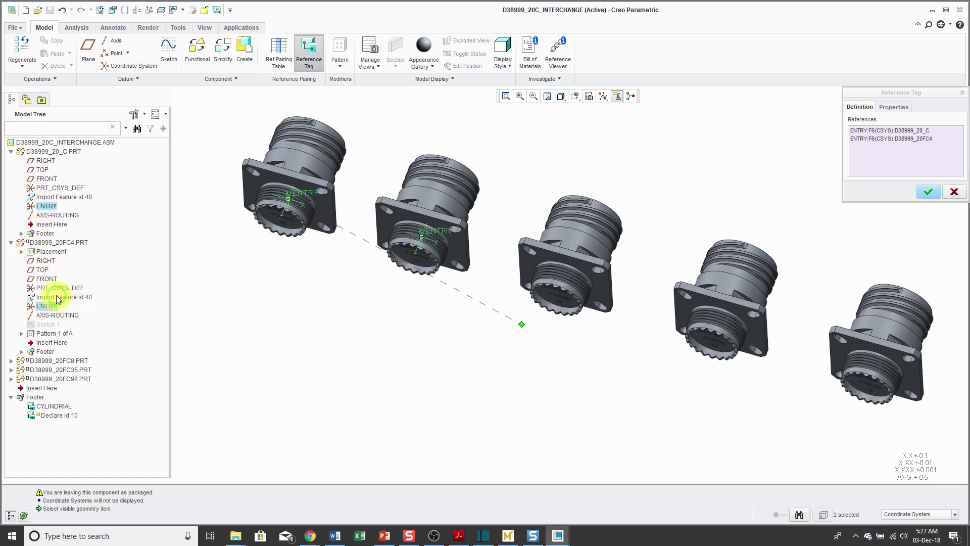
{"action": "left_click", "coordinate": [11, 360]}
{"action": "scroll", "coordinate": [21, 354], "scroll_direction": "down", "scroll_amount": 2}
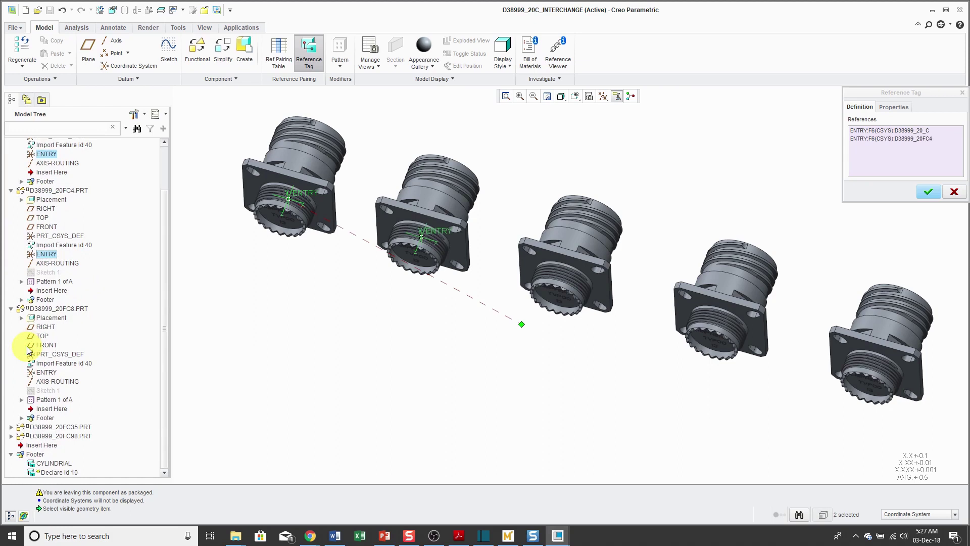
{"action": "left_click", "coordinate": [48, 371]}
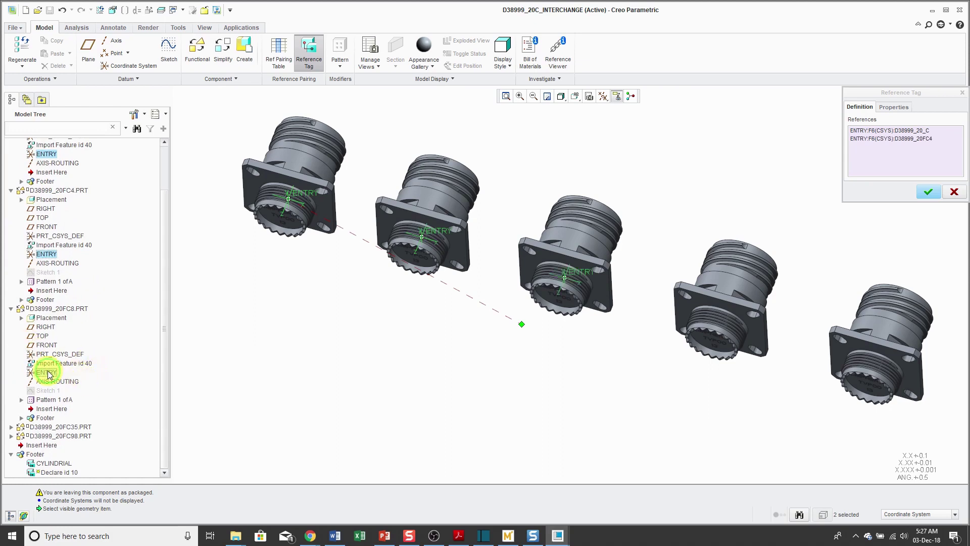
Add the FC35 and FC98 connectors' ENTRY coordinate systems to the tag.
{"action": "left_click", "coordinate": [11, 426]}
{"action": "scroll", "coordinate": [30, 404], "scroll_direction": "down", "scroll_amount": 4}
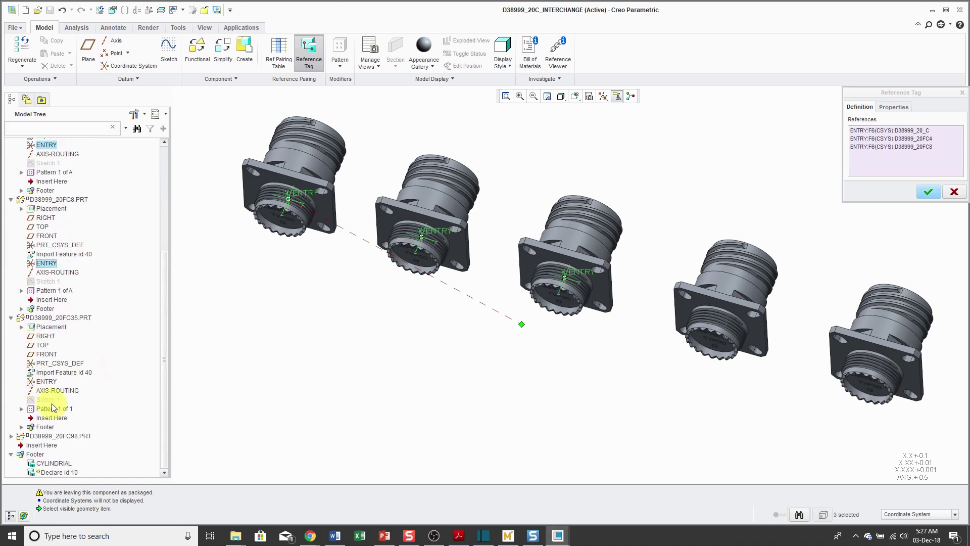
{"action": "left_click", "coordinate": [47, 381]}
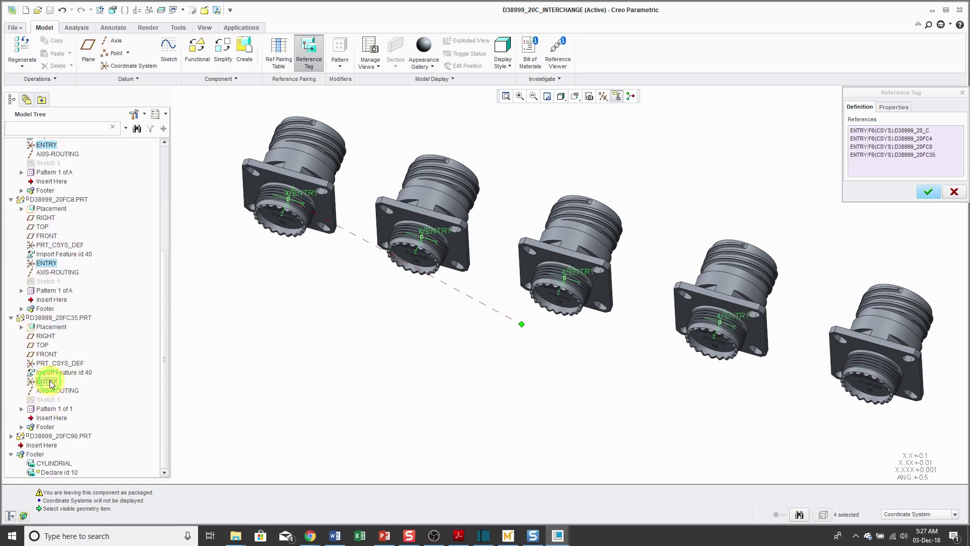
{"action": "left_click", "coordinate": [11, 436]}
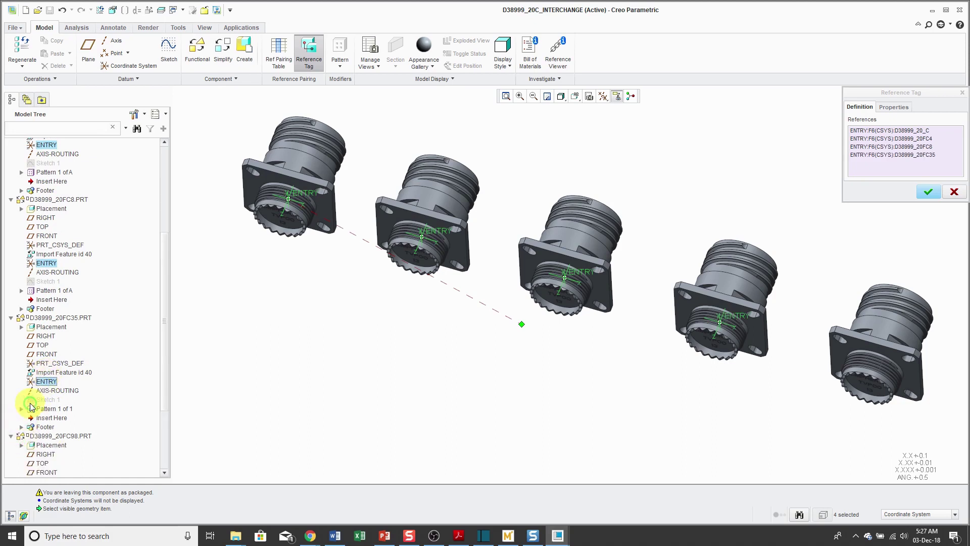
{"action": "scroll", "coordinate": [30, 404], "scroll_direction": "down", "scroll_amount": 4}
{"action": "left_click", "coordinate": [48, 390]}
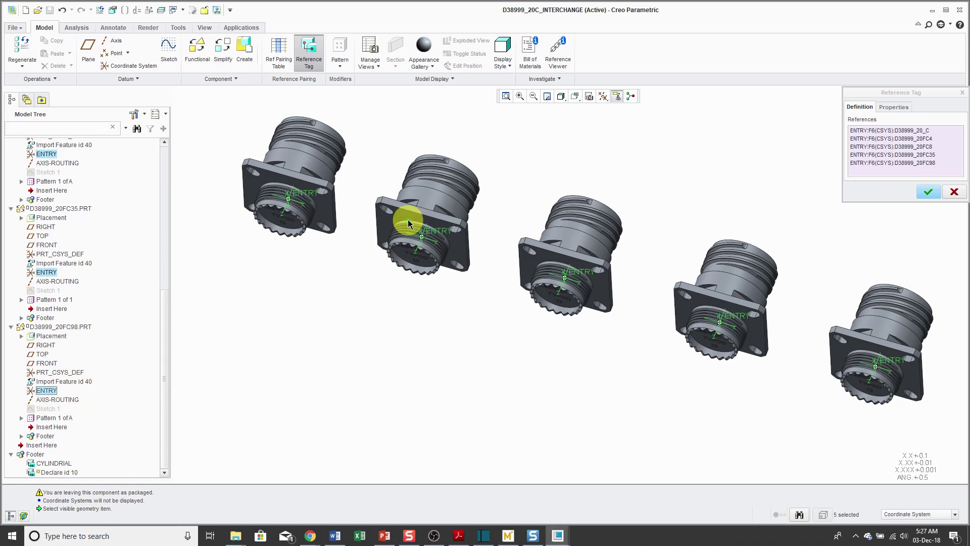
Rename the tag from TAG_0 to ENTRY on its Properties tab.
{"action": "left_click", "coordinate": [902, 108]}
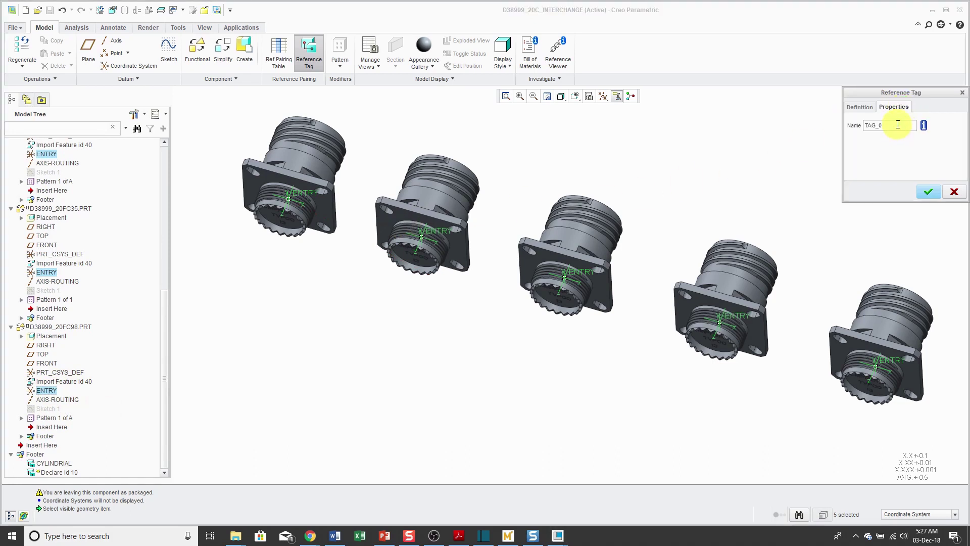
{"action": "double_click", "coordinate": [897, 124]}
{"action": "type", "text": "ENTRY"}
{"action": "left_click", "coordinate": [928, 192]}
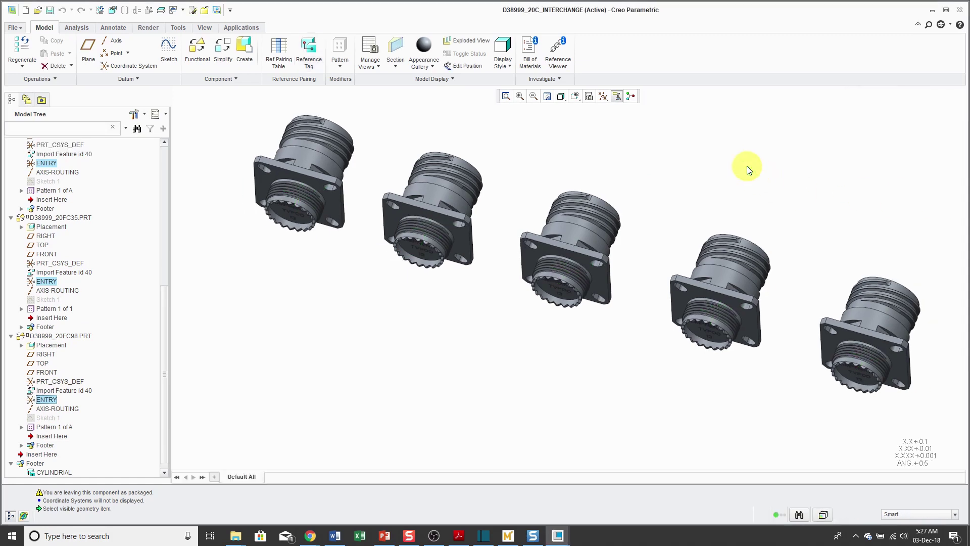
{"action": "scroll", "coordinate": [135, 324], "scroll_direction": "down", "scroll_amount": 1}
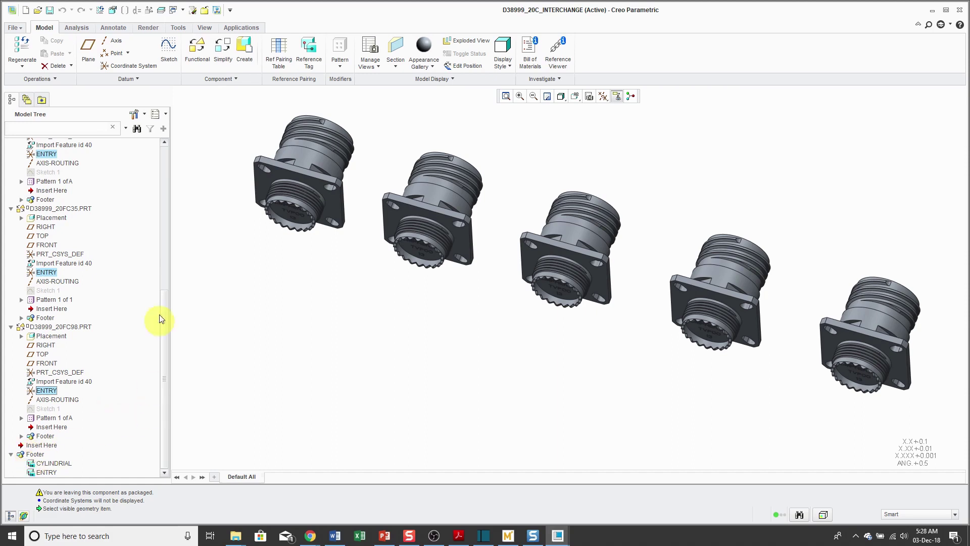
Open the Reference Pairing Table, widen the Tag column, and base tags on in-session lru-cabling.asm.
{"action": "left_click", "coordinate": [276, 58]}
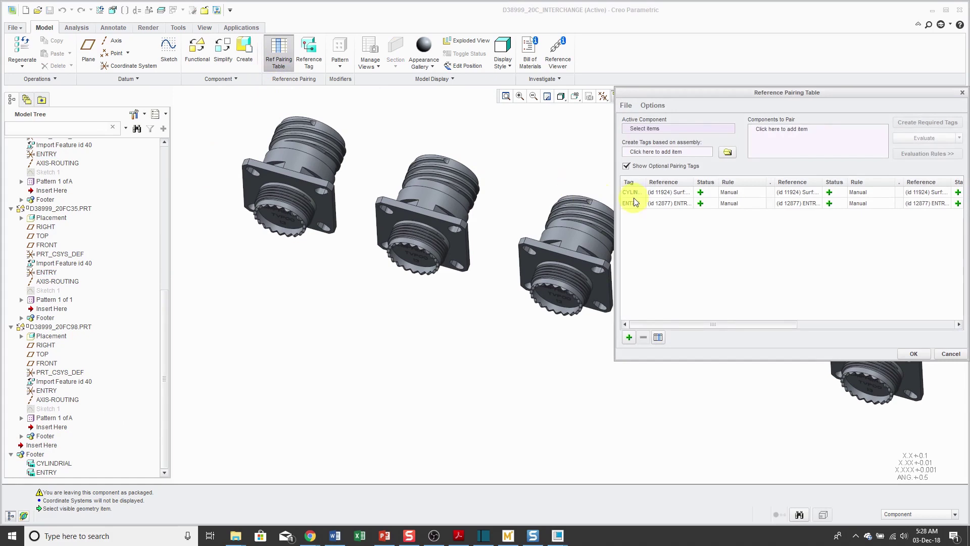
{"action": "left_click_drag", "start_coordinate": [646, 184], "coordinate": [673, 184]}
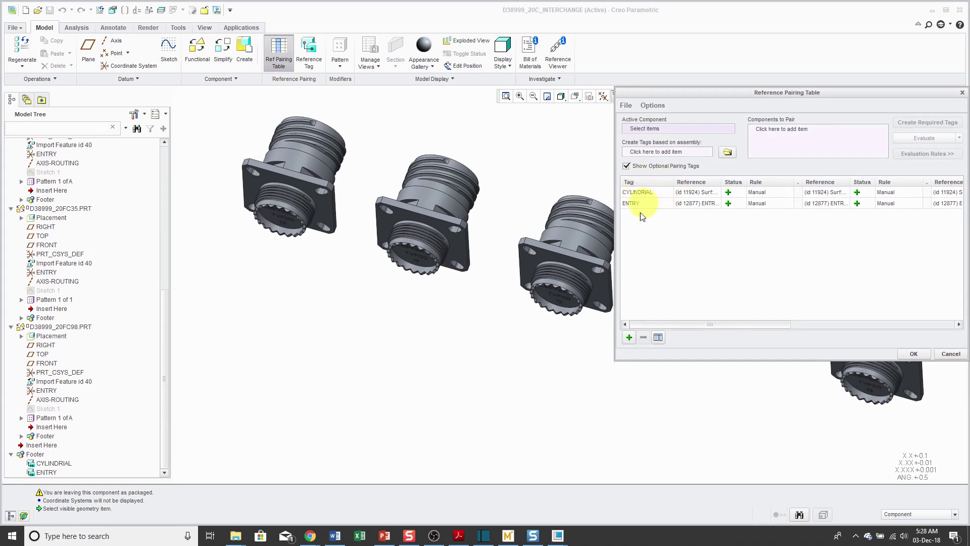
{"action": "left_click", "coordinate": [727, 153]}
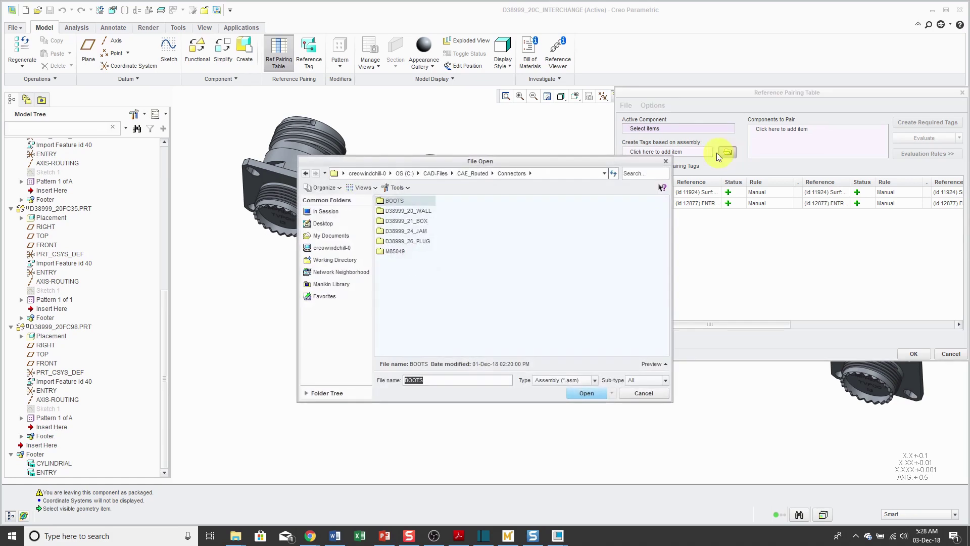
{"action": "left_click", "coordinate": [324, 212]}
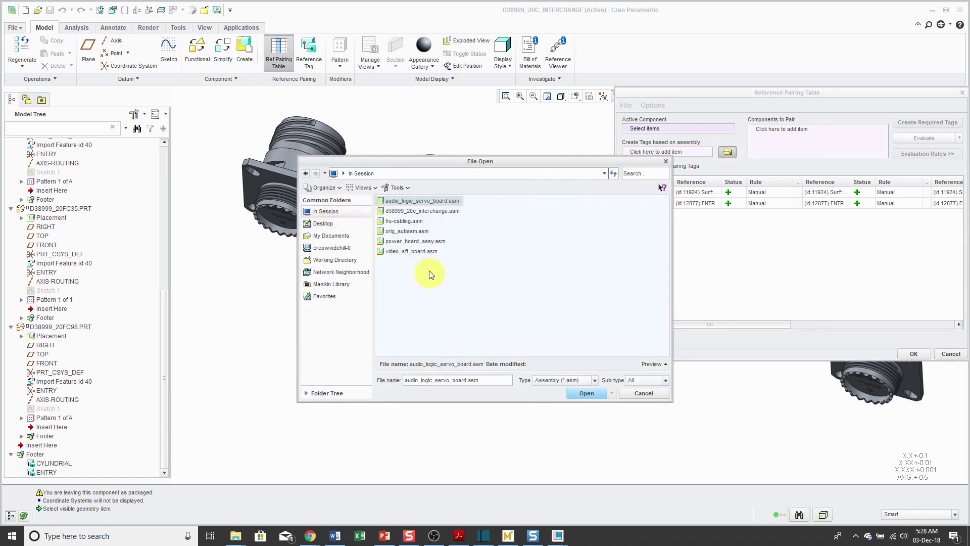
{"action": "double_click", "coordinate": [413, 222]}
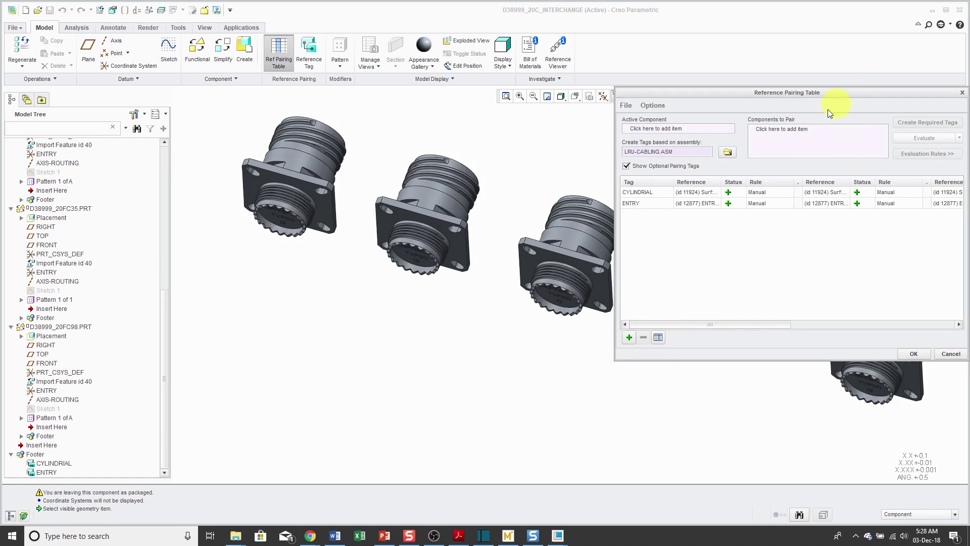
{"action": "left_click", "coordinate": [675, 128]}
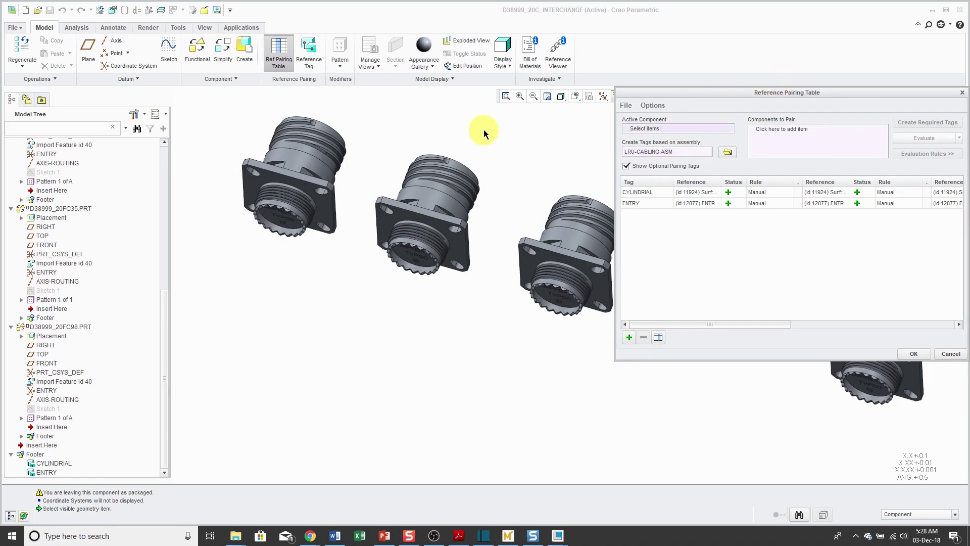
Make D38999_20_C.PRT active and auto-create required tags from its first LRU-CABLING occurrence.
{"action": "left_click", "coordinate": [281, 157]}
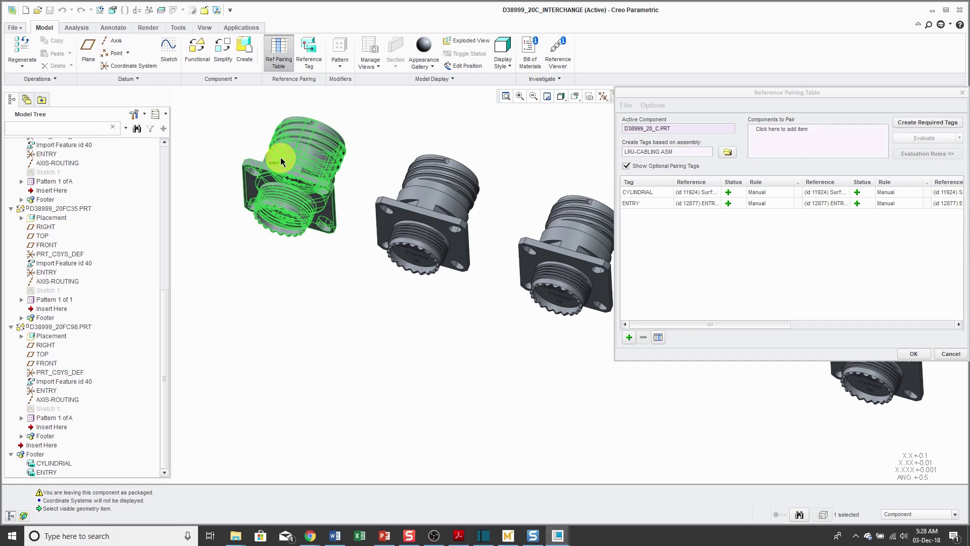
{"action": "left_click", "coordinate": [911, 123]}
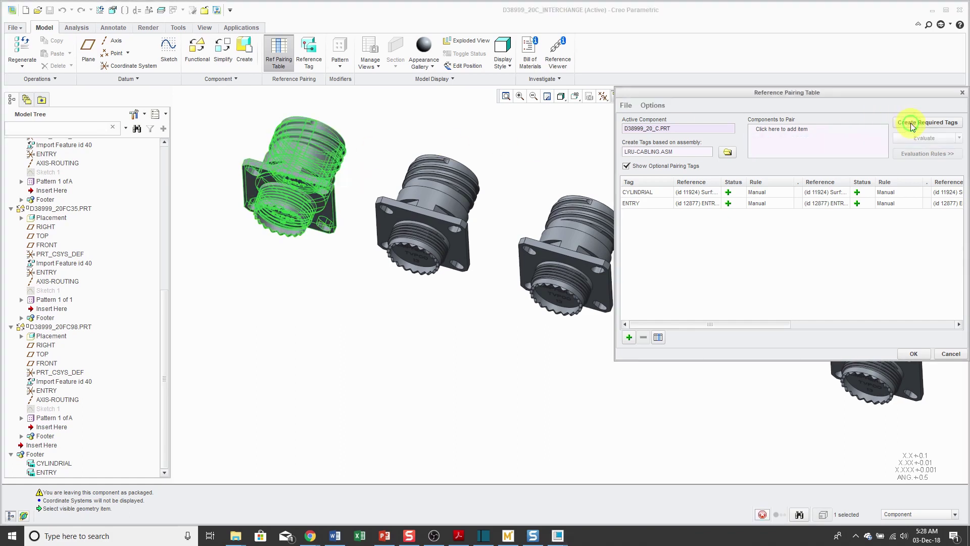
{"action": "left_click_drag", "start_coordinate": [795, 294], "coordinate": [502, 220]}
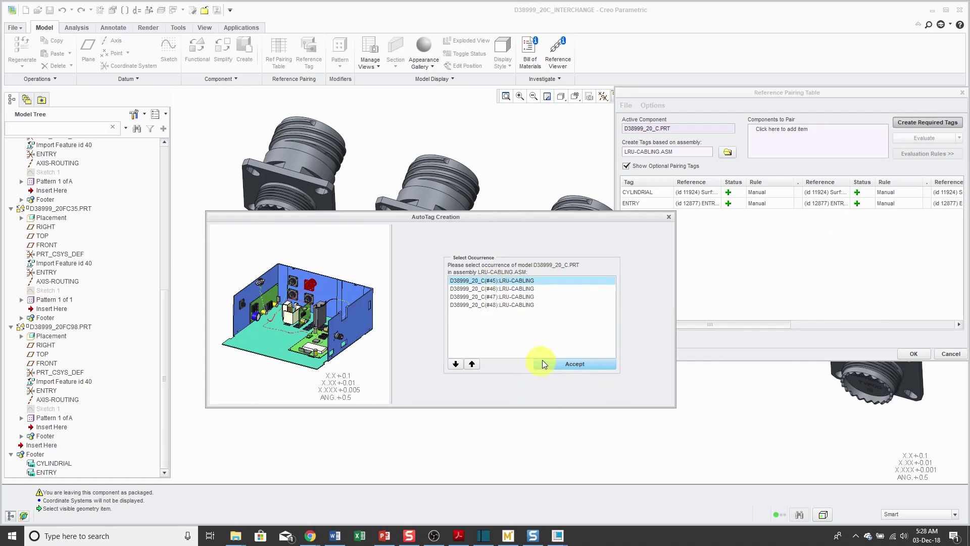
{"action": "left_click", "coordinate": [573, 366]}
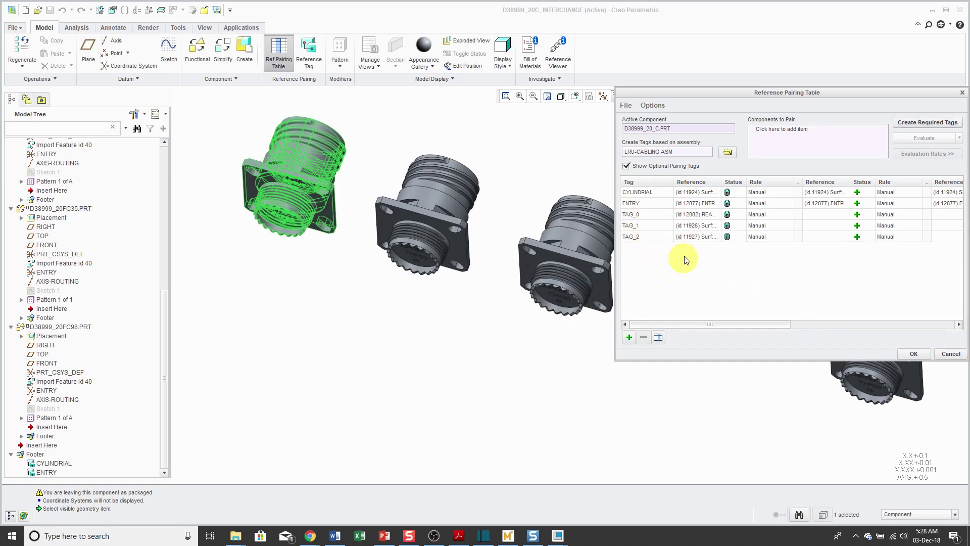
Widen the Reference column and enlarge the pairing table to show the connector columns.
{"action": "left_click", "coordinate": [703, 215]}
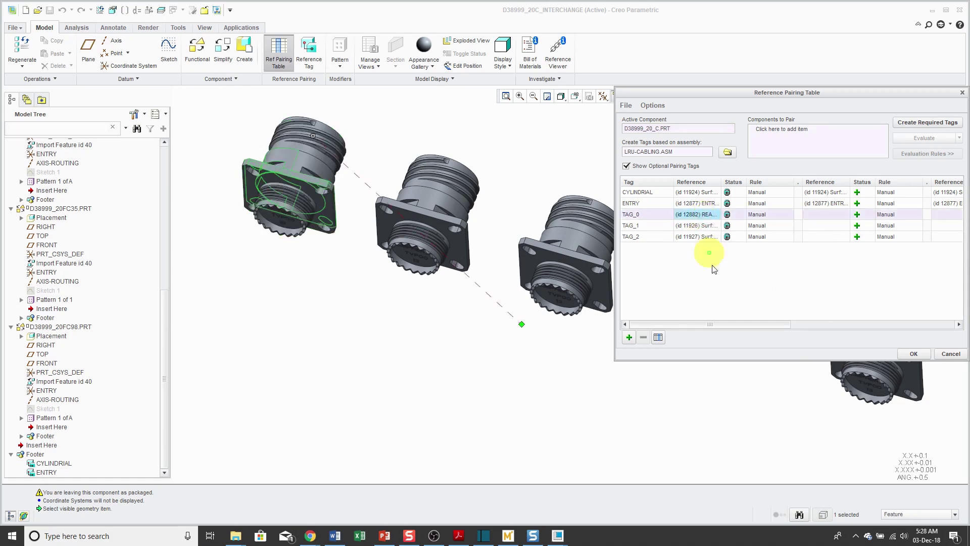
{"action": "left_click_drag", "start_coordinate": [723, 180], "coordinate": [781, 176]}
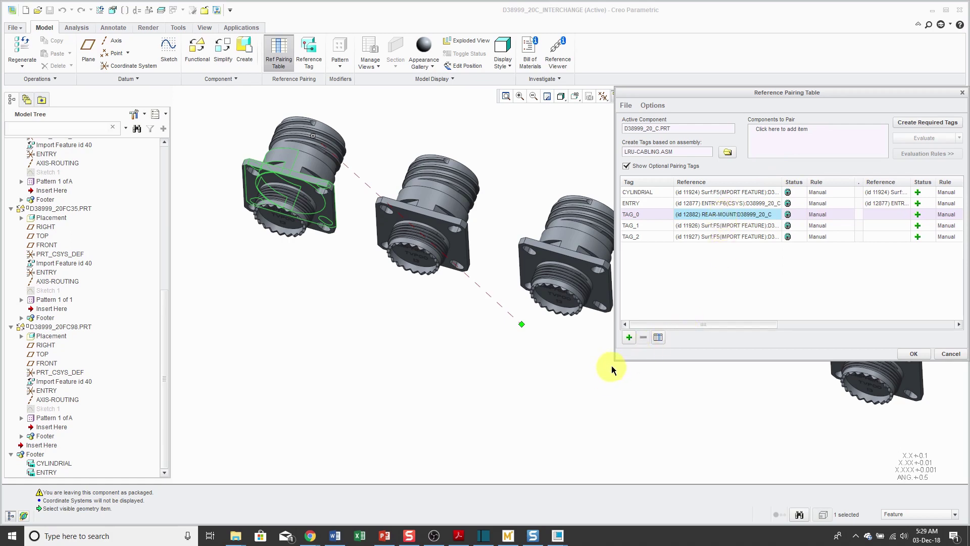
{"action": "left_click_drag", "start_coordinate": [615, 360], "coordinate": [338, 441]}
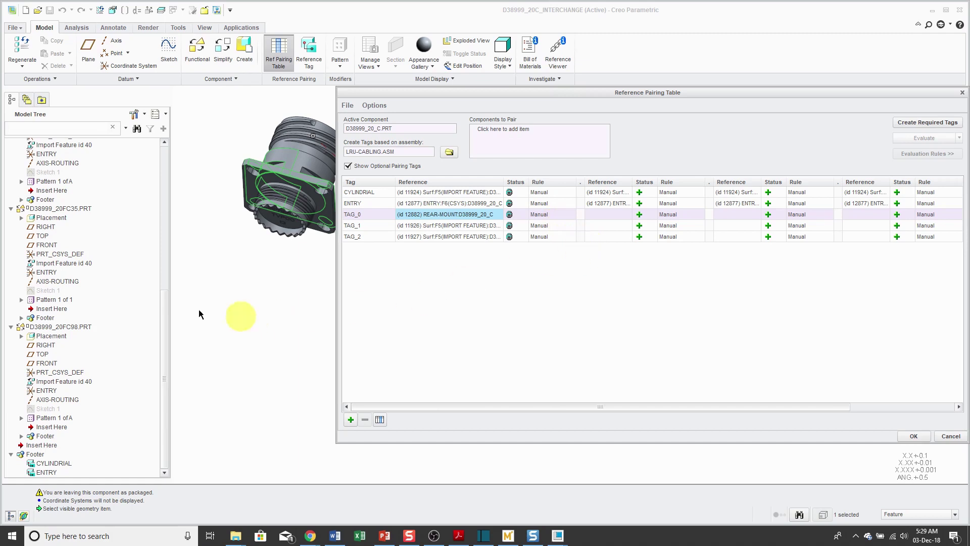
{"action": "left_click_drag", "start_coordinate": [160, 302], "coordinate": [158, 145]}
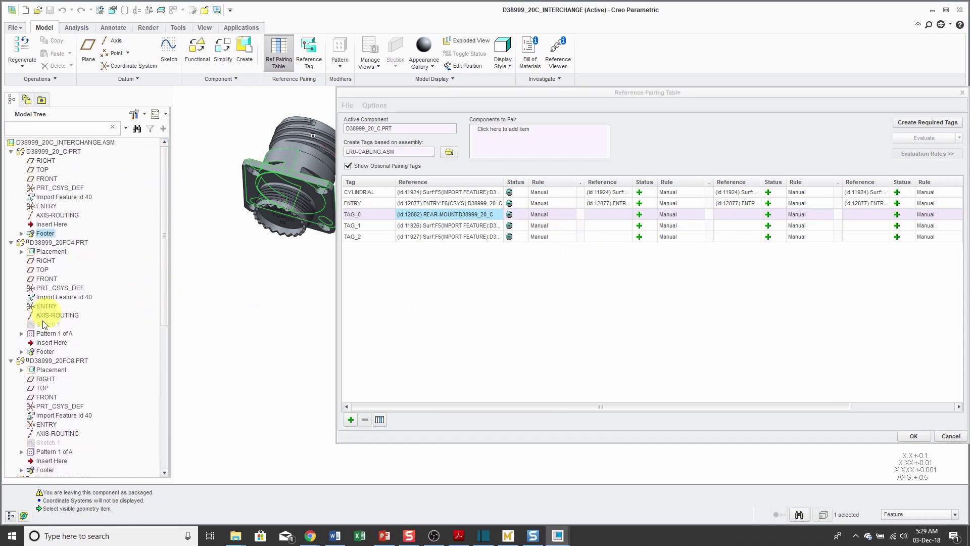
Pair TAG_0 with the REAR-MOUNT references of the FC4 and FC8 connectors.
{"action": "left_click", "coordinate": [22, 351]}
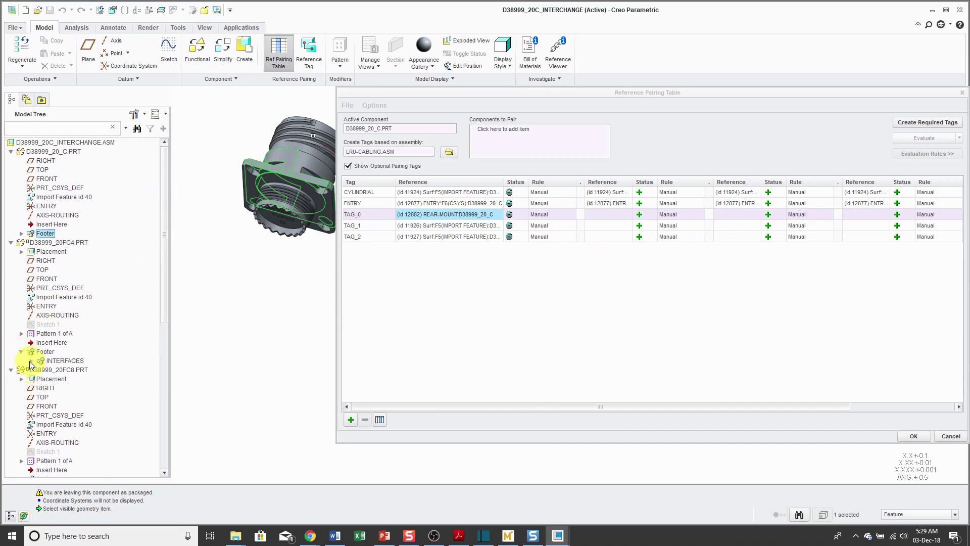
{"action": "left_click", "coordinate": [32, 361]}
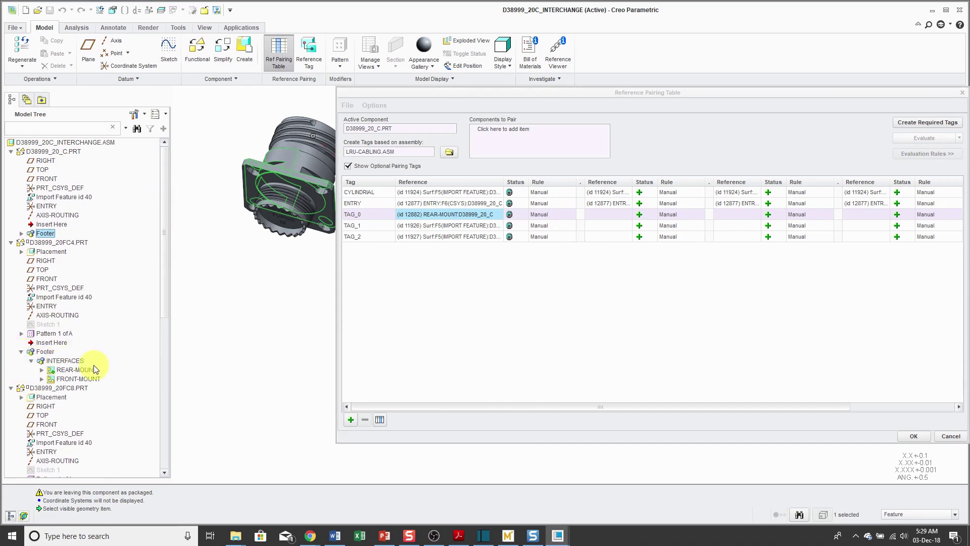
{"action": "left_click", "coordinate": [87, 373]}
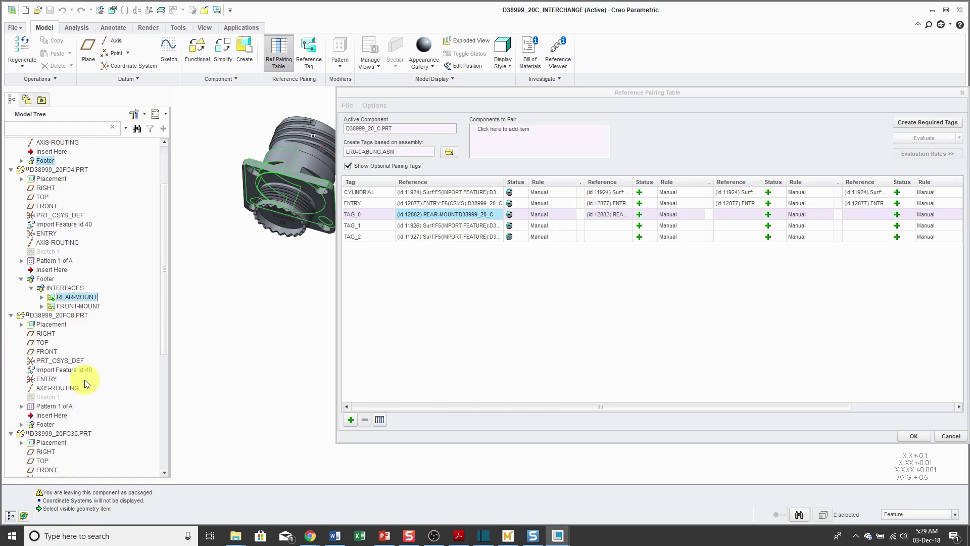
{"action": "scroll", "coordinate": [81, 376], "scroll_direction": "down", "scroll_amount": 5}
{"action": "left_click", "coordinate": [21, 376]}
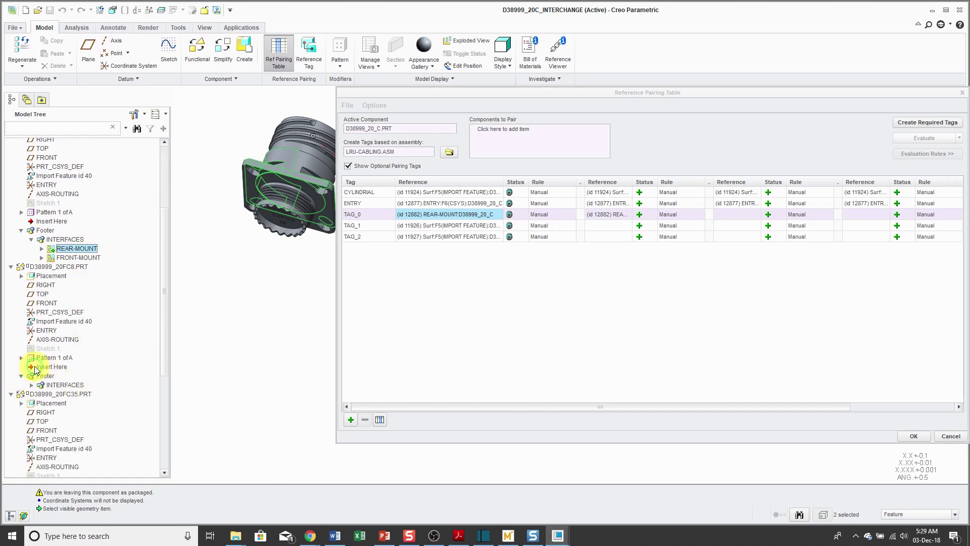
{"action": "scroll", "coordinate": [23, 376], "scroll_direction": "down", "scroll_amount": 3}
{"action": "left_click", "coordinate": [32, 312]}
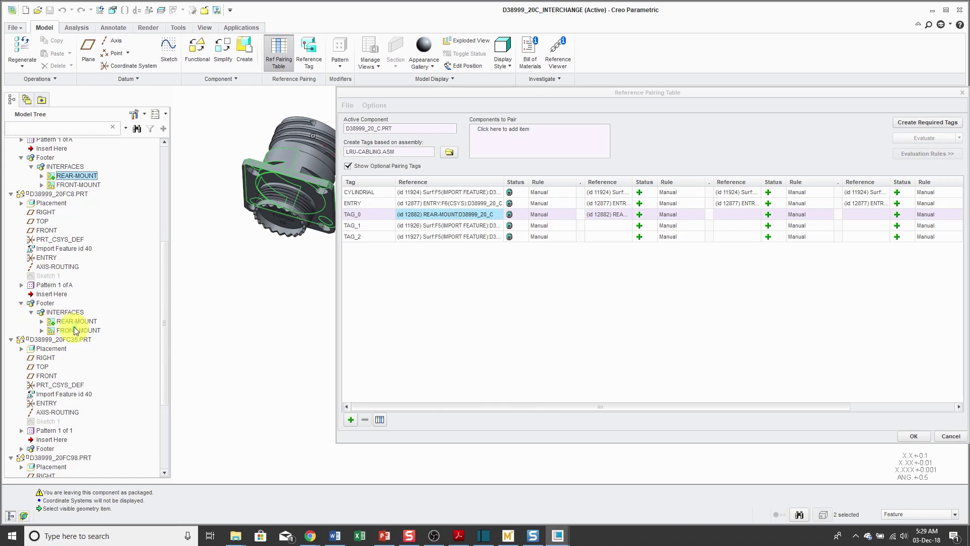
{"action": "left_click", "coordinate": [75, 321]}
Pair TAG_0 with REAR-MOUNT on the FC35 and last connectors, completing its row.
{"action": "scroll", "coordinate": [76, 339], "scroll_direction": "down", "scroll_amount": 2}
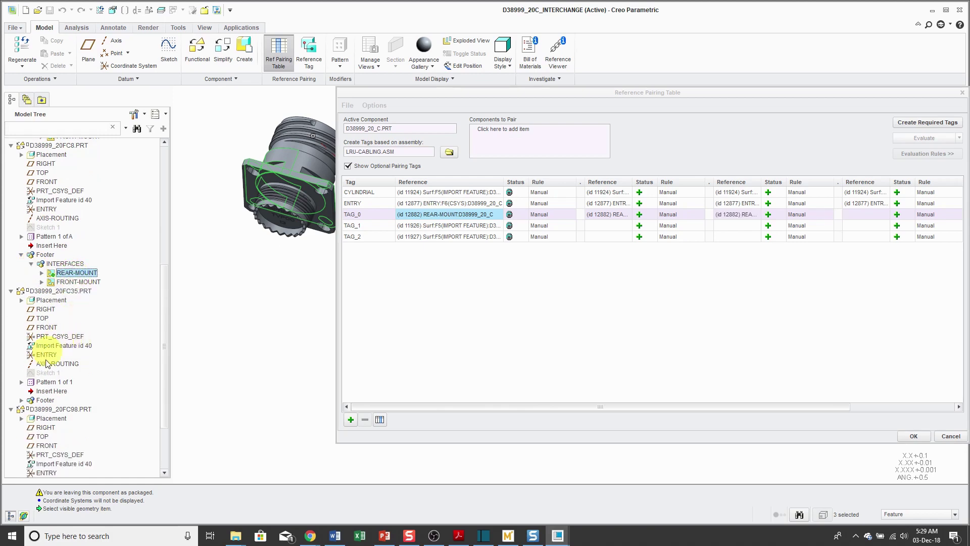
{"action": "left_click", "coordinate": [21, 400]}
{"action": "scroll", "coordinate": [23, 399], "scroll_direction": "down", "scroll_amount": 3}
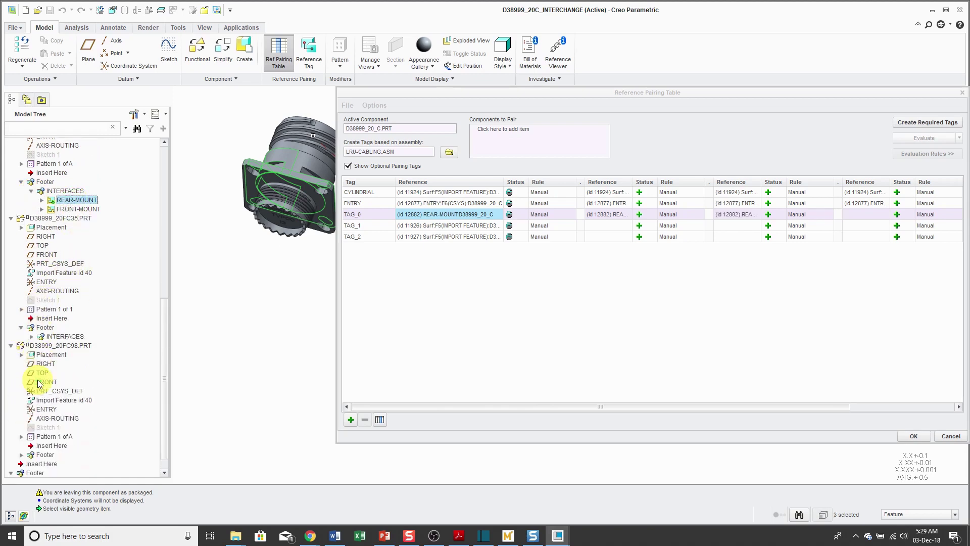
{"action": "left_click", "coordinate": [31, 336]}
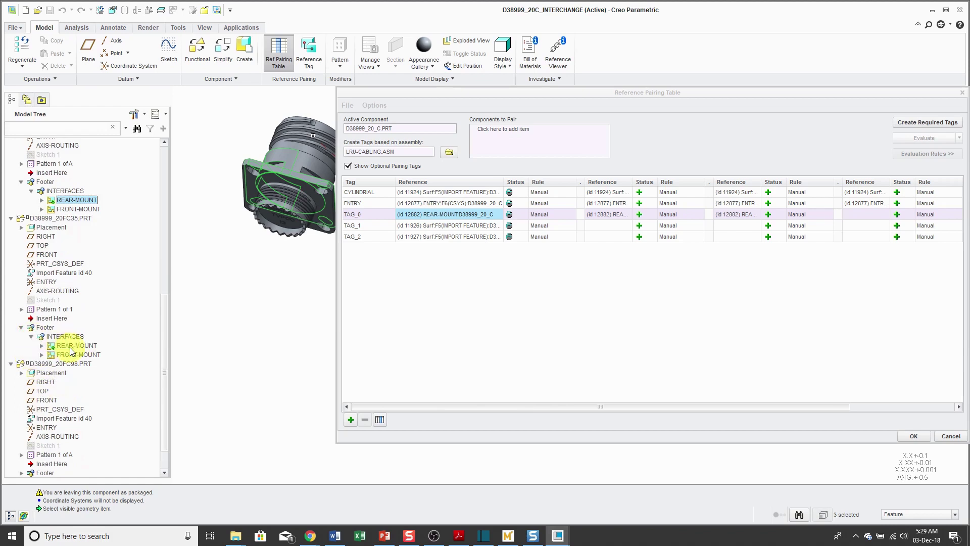
{"action": "left_click", "coordinate": [63, 347]}
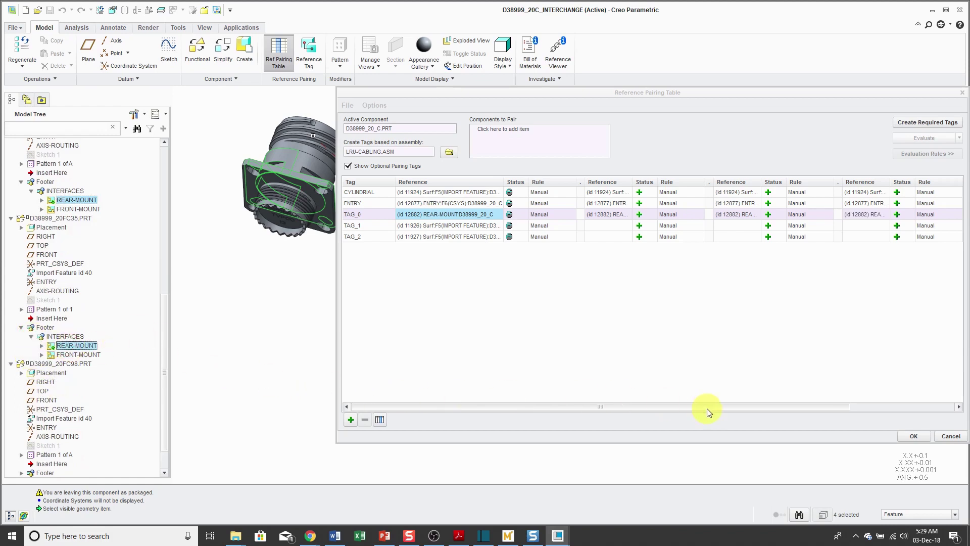
{"action": "left_click_drag", "start_coordinate": [733, 406], "coordinate": [859, 397]}
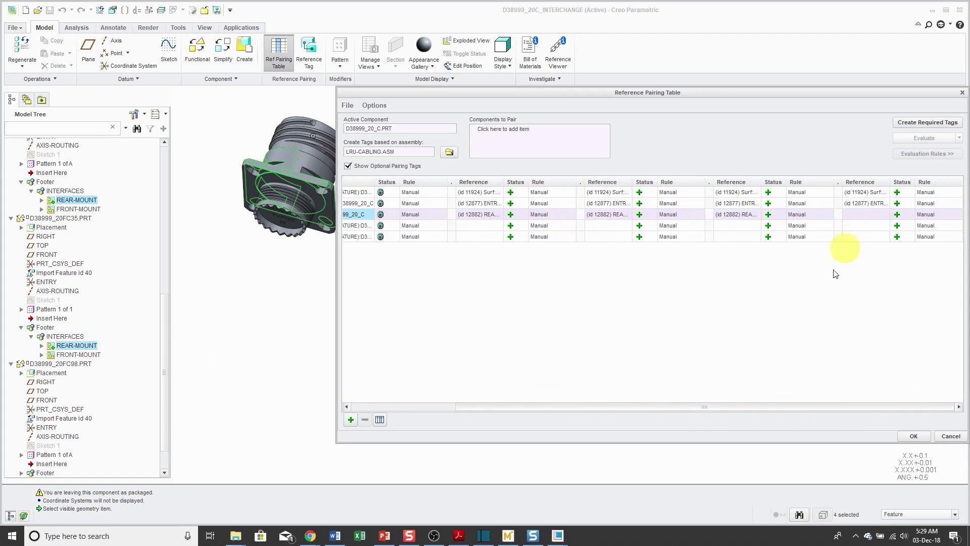
{"action": "scroll", "coordinate": [20, 456], "scroll_direction": "down", "scroll_amount": 2}
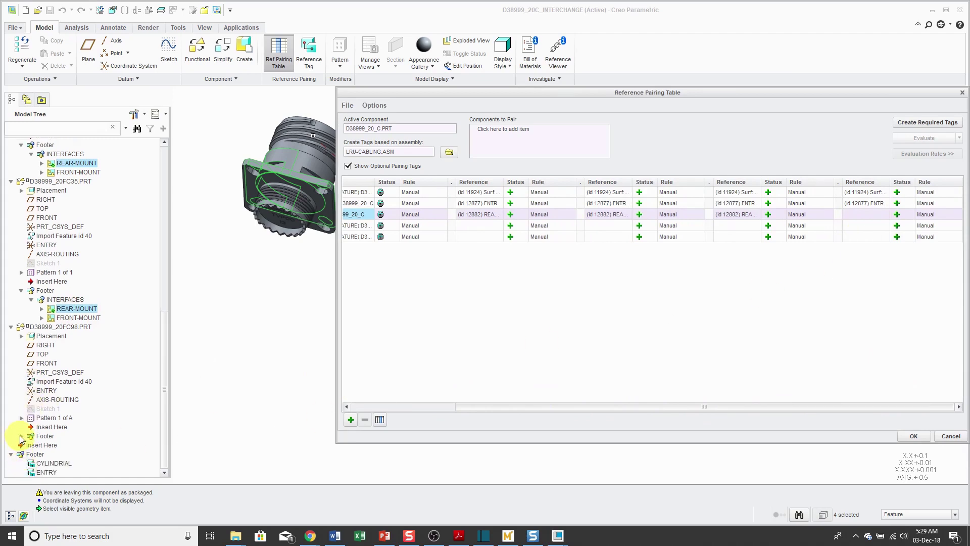
{"action": "left_click", "coordinate": [22, 436]}
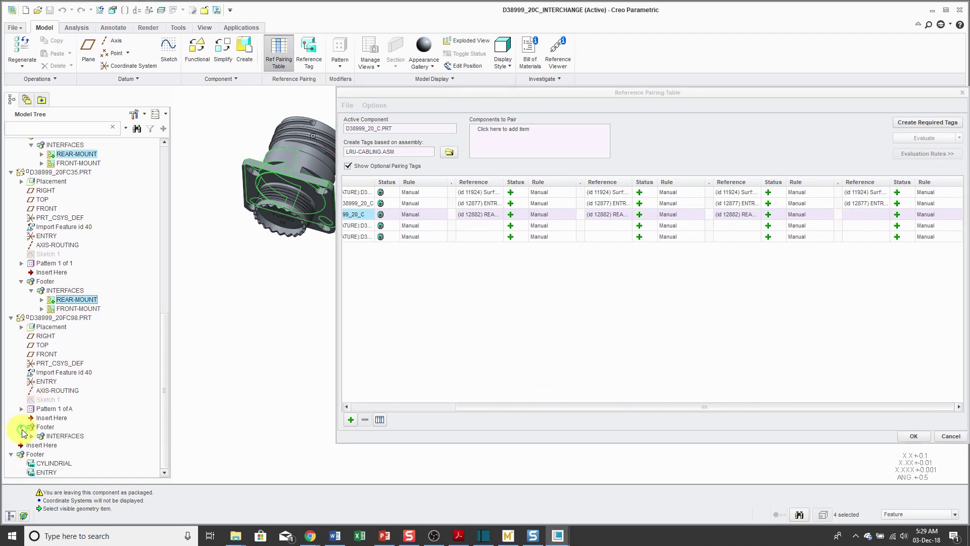
{"action": "scroll", "coordinate": [33, 439], "scroll_direction": "down", "scroll_amount": 1}
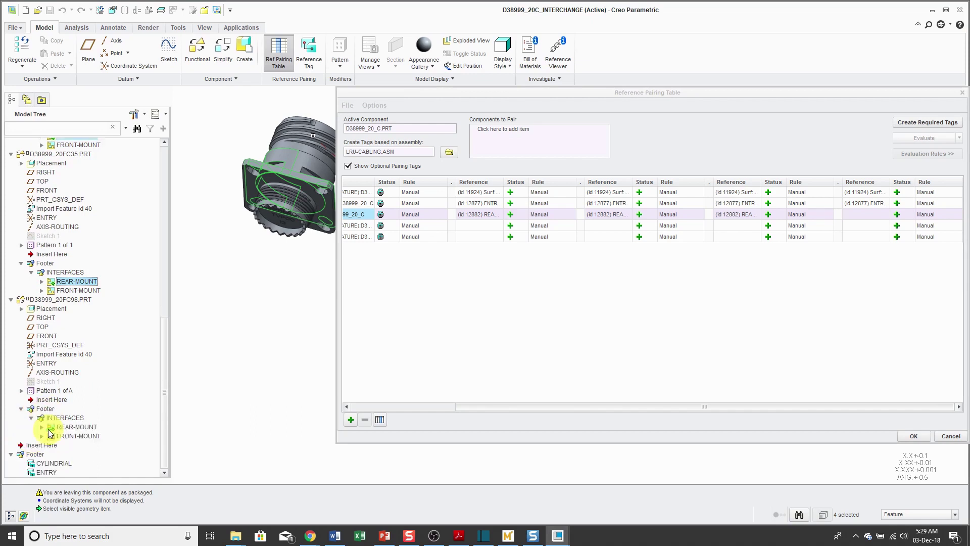
{"action": "left_click", "coordinate": [77, 427]}
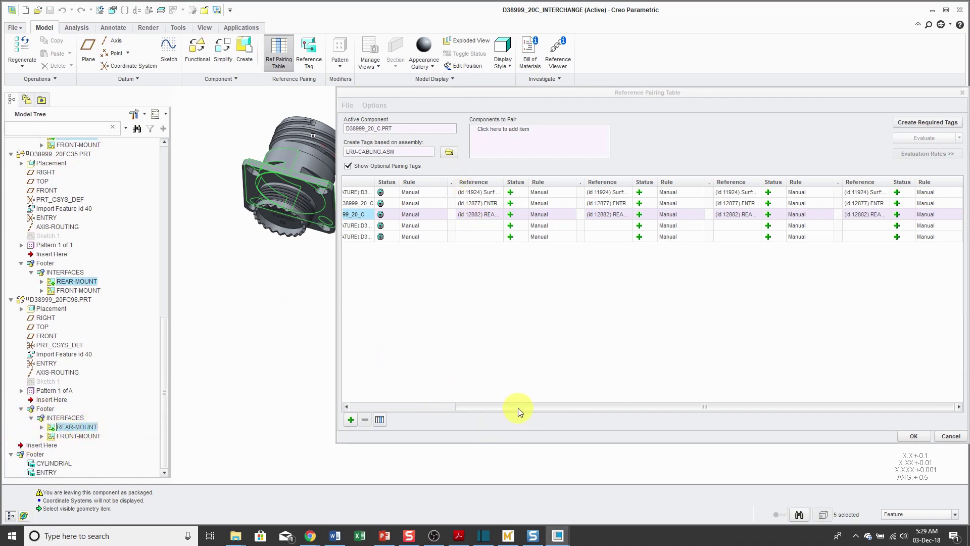
{"action": "left_click_drag", "start_coordinate": [516, 410], "coordinate": [438, 410]}
Select TAG_1 in the table and orbit the model to see several connectors.
{"action": "left_click", "coordinate": [459, 226]}
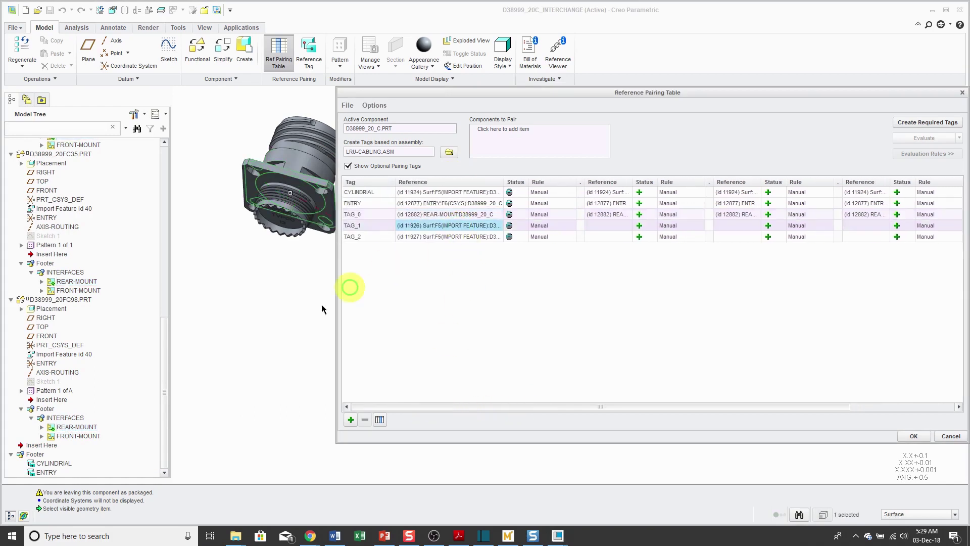
{"action": "middle_click_drag", "start_coordinate": [262, 306], "coordinate": [171, 283]}
{"action": "scroll", "coordinate": [183, 298], "scroll_direction": "down", "scroll_amount": 3}
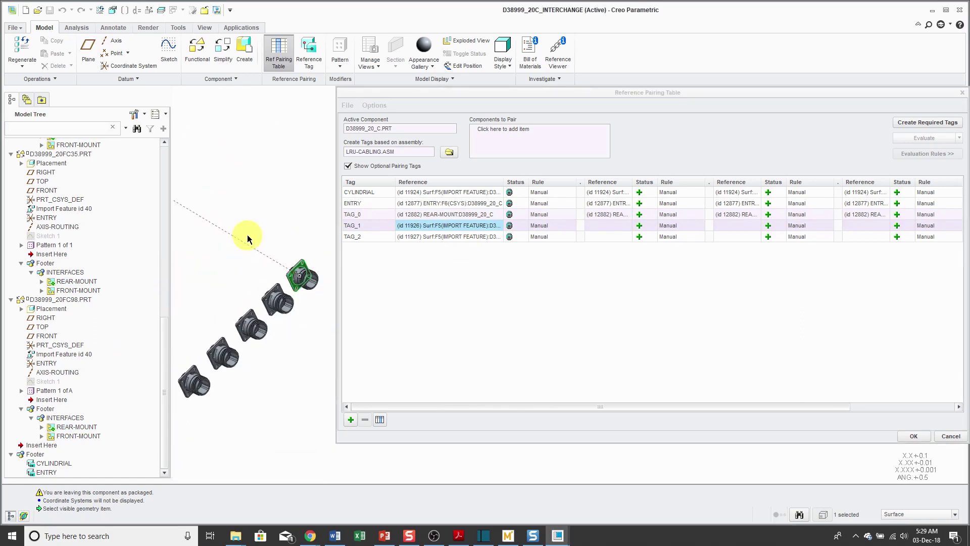
Pair TAG_1 with the matching flange surface on the first three connectors.
{"action": "scroll", "coordinate": [305, 302], "scroll_direction": "up", "scroll_amount": 6}
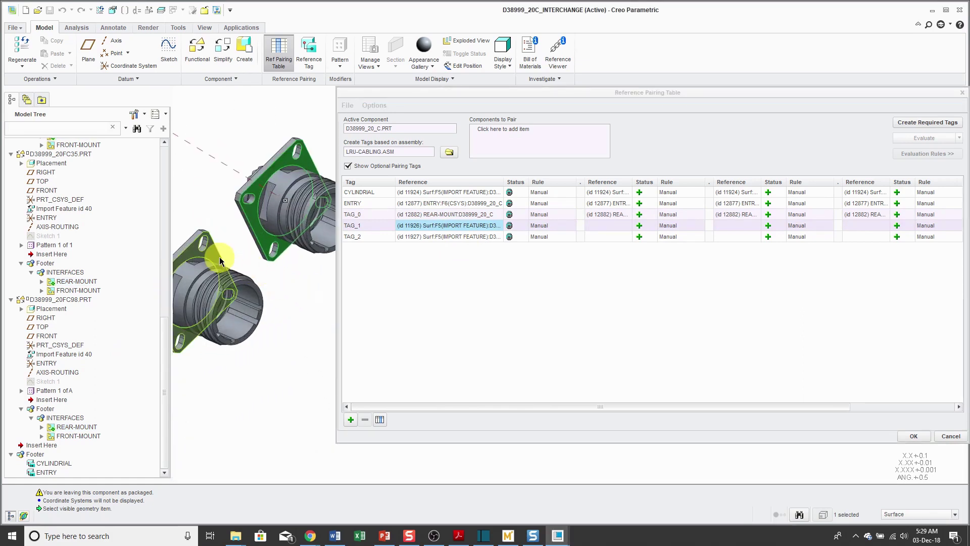
{"action": "left_click", "coordinate": [216, 257]}
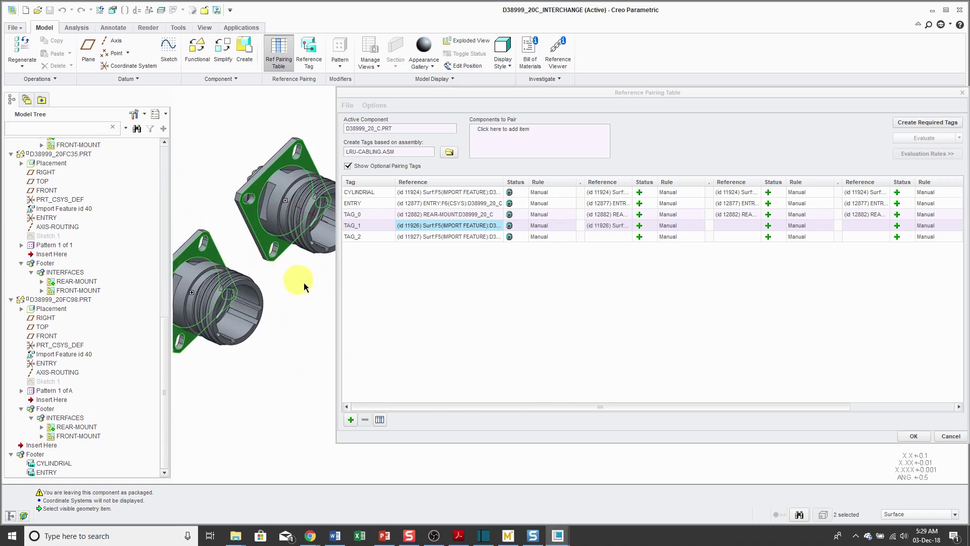
{"action": "scroll", "coordinate": [320, 290], "scroll_direction": "down", "scroll_amount": 2}
{"action": "scroll", "coordinate": [290, 326], "scroll_direction": "down", "scroll_amount": 2}
{"action": "scroll", "coordinate": [273, 311], "scroll_direction": "up", "scroll_amount": 3}
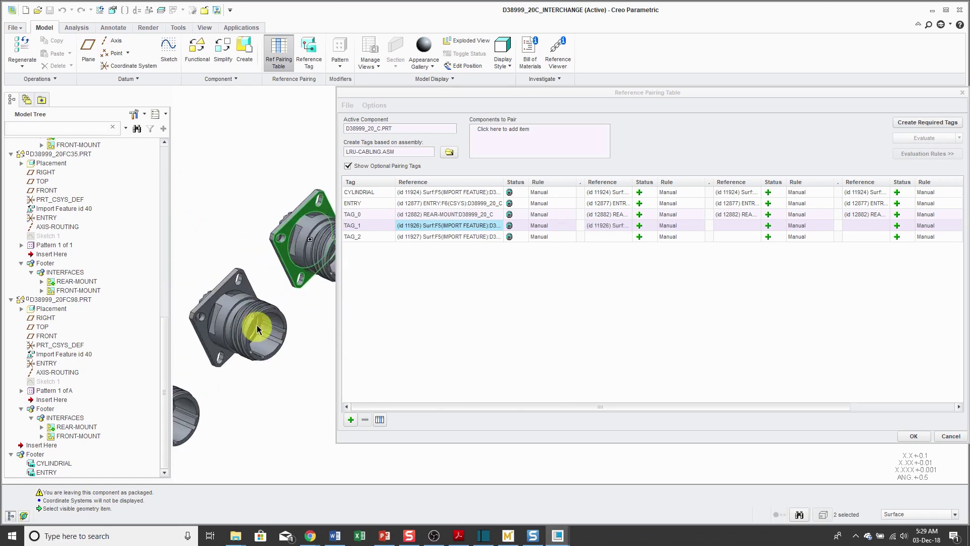
{"action": "left_click", "coordinate": [246, 293]}
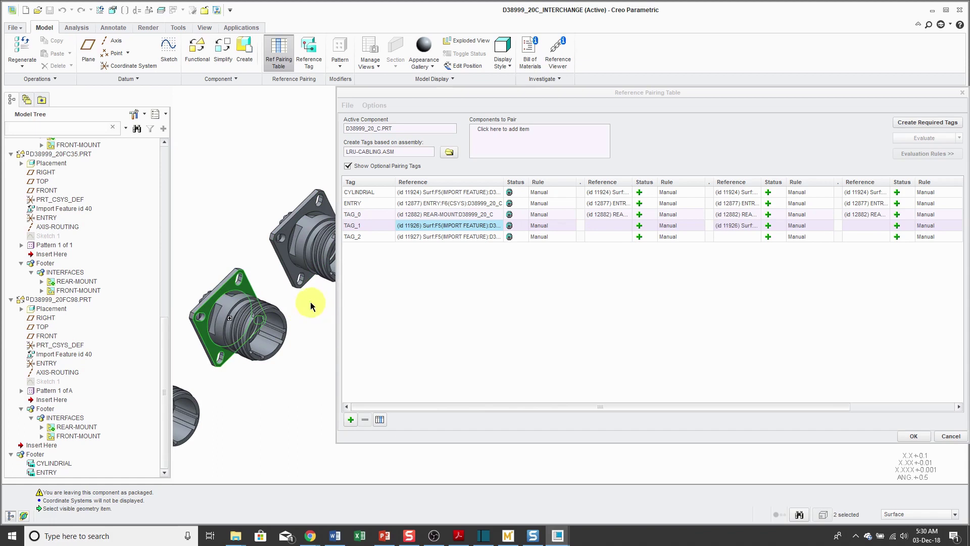
{"action": "left_click", "coordinate": [285, 257]}
{"action": "scroll", "coordinate": [256, 272], "scroll_direction": "down", "scroll_amount": 3}
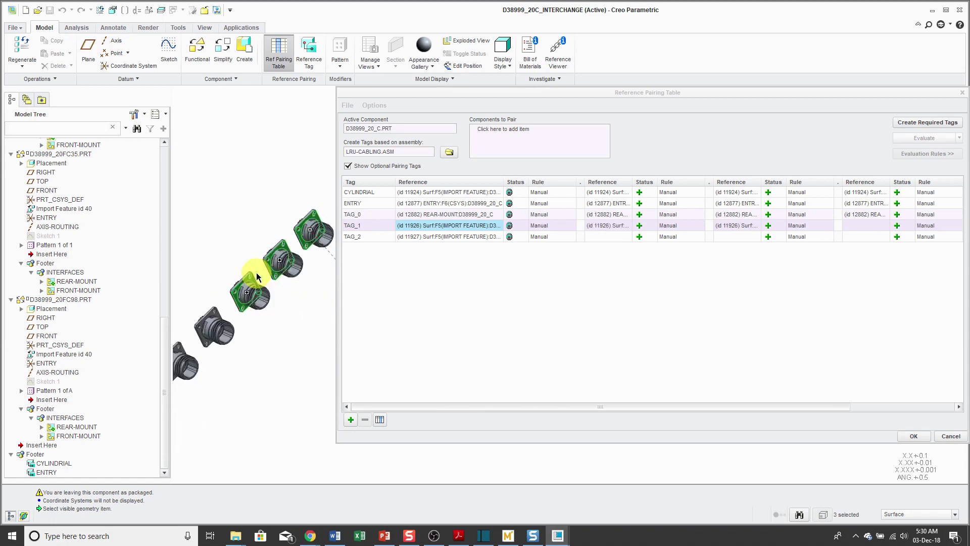
{"action": "scroll", "coordinate": [218, 316], "scroll_direction": "up", "scroll_amount": 3}
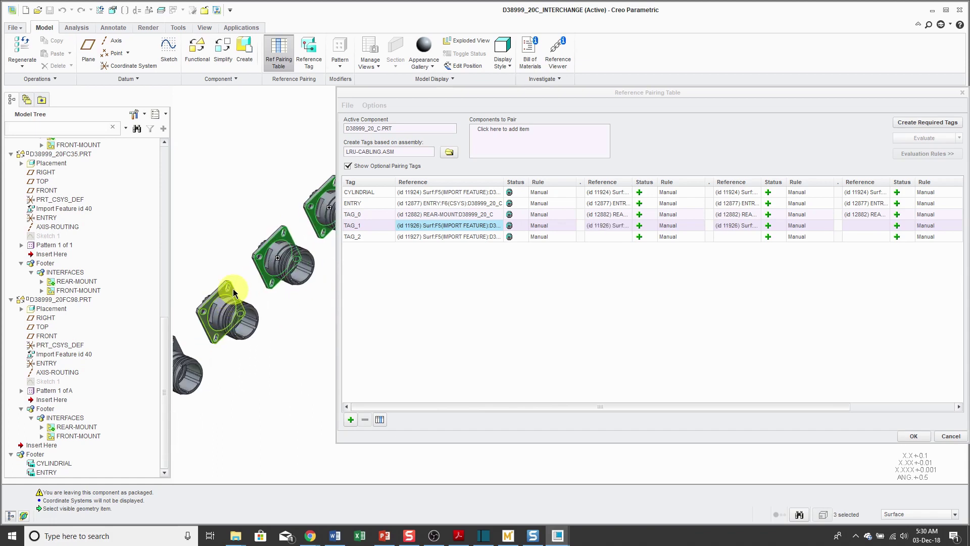
Pair TAG_1 with the remaining two connectors' surfaces and hide the model tree.
{"action": "left_click", "coordinate": [232, 289]}
{"action": "scroll", "coordinate": [232, 289], "scroll_direction": "down", "scroll_amount": 3}
{"action": "scroll", "coordinate": [186, 329], "scroll_direction": "up", "scroll_amount": 4}
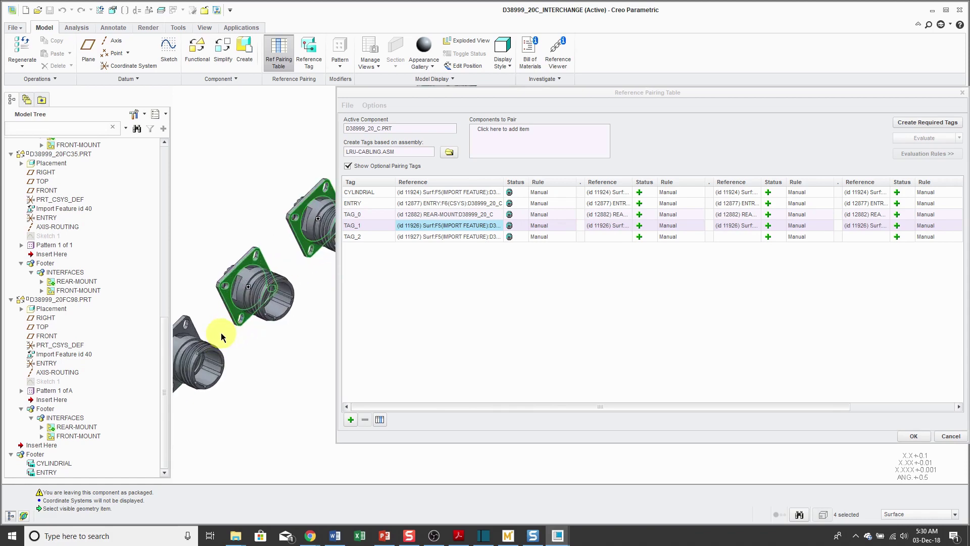
{"action": "left_click", "coordinate": [187, 329]}
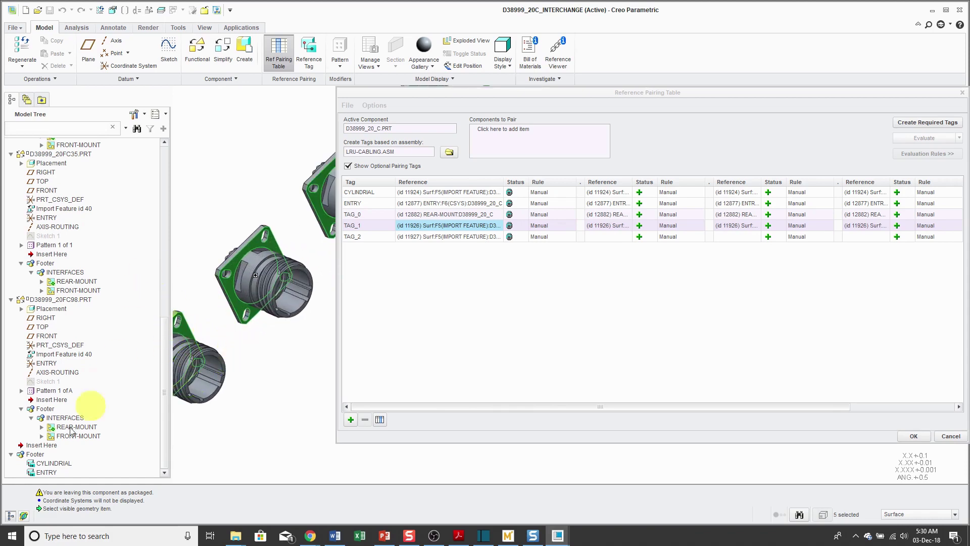
{"action": "left_click", "coordinate": [11, 514]}
{"action": "scroll", "coordinate": [207, 374], "scroll_direction": "down", "scroll_amount": 5}
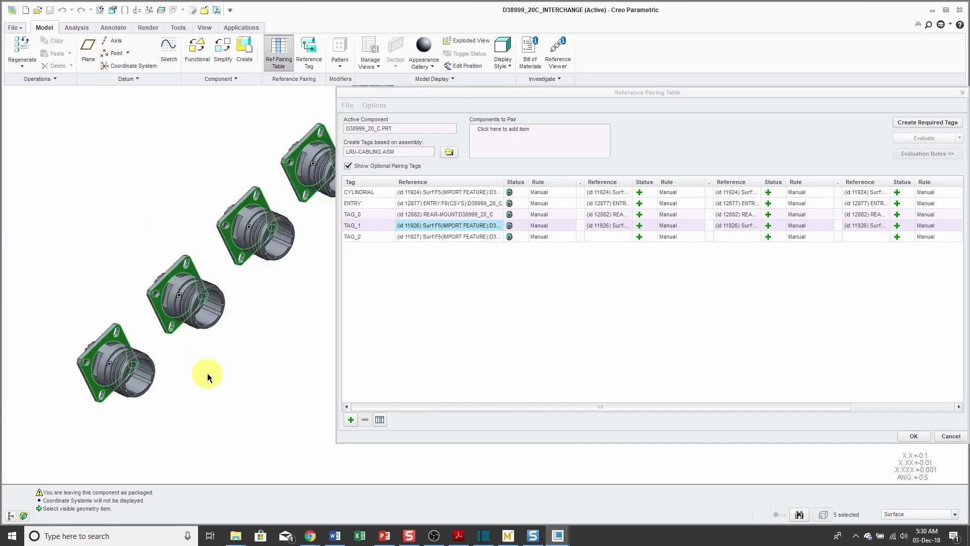
Pair TAG_2 with the matching F5 surface (id 11927) on each connector in the 3D view.
{"action": "left_click", "coordinate": [355, 237]}
{"action": "scroll", "coordinate": [238, 266], "scroll_direction": "up", "scroll_amount": 4}
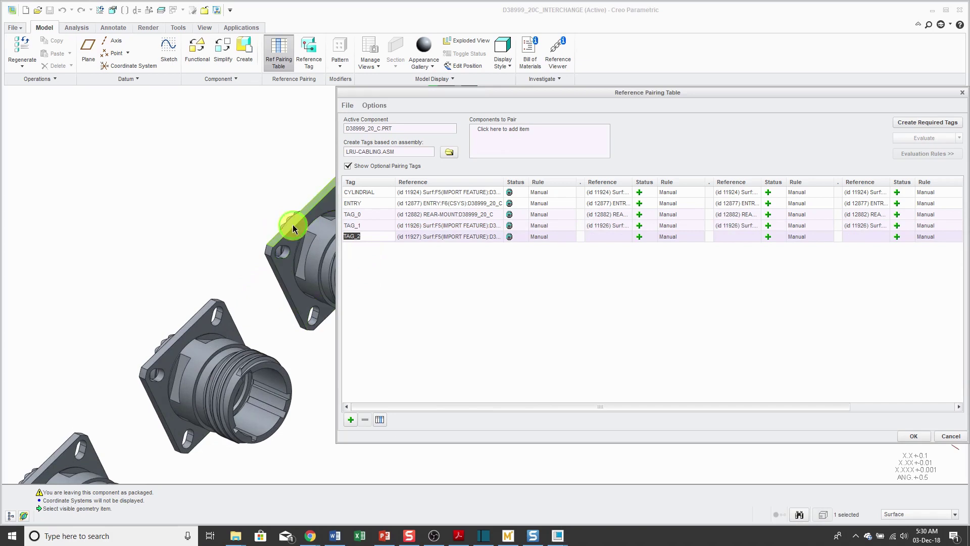
{"action": "left_click", "coordinate": [293, 225]}
{"action": "scroll", "coordinate": [198, 301], "scroll_direction": "down", "scroll_amount": 3}
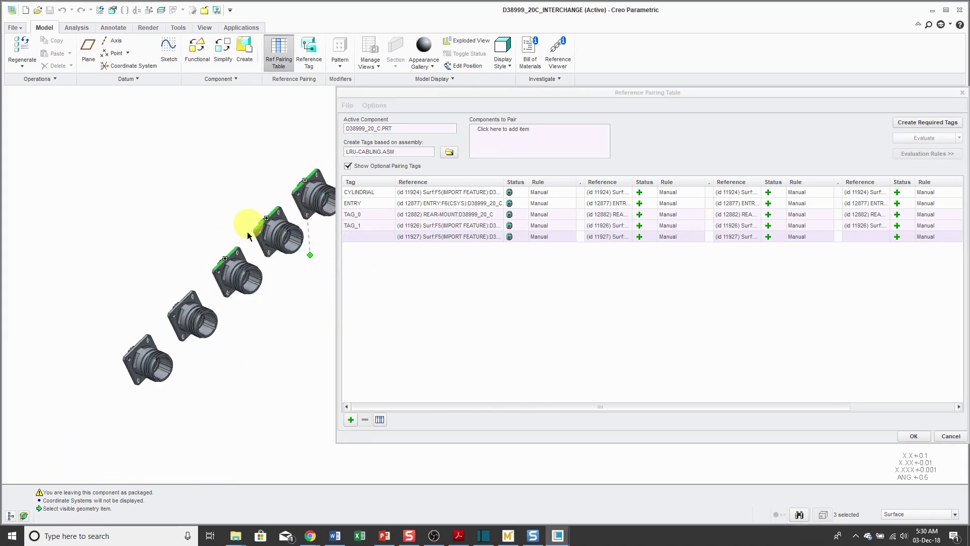
{"action": "scroll", "coordinate": [177, 303], "scroll_direction": "up", "scroll_amount": 4}
{"action": "left_click", "coordinate": [193, 311]}
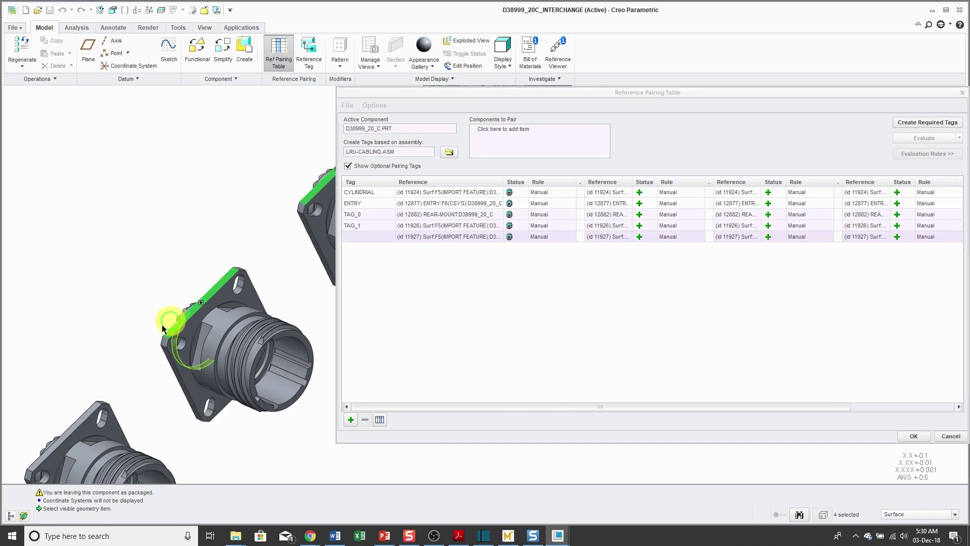
{"action": "left_click", "coordinate": [93, 415]}
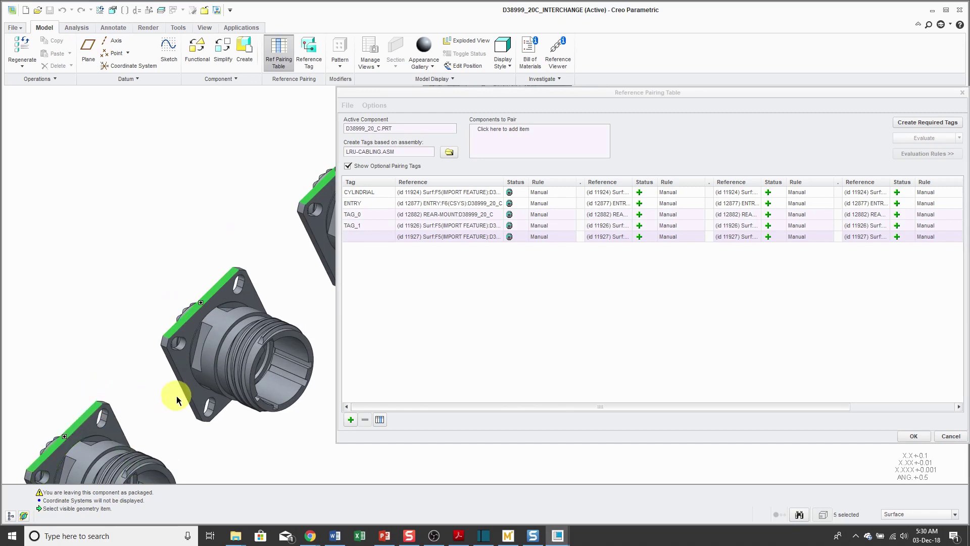
{"action": "scroll", "coordinate": [156, 282], "scroll_direction": "down", "scroll_amount": 2}
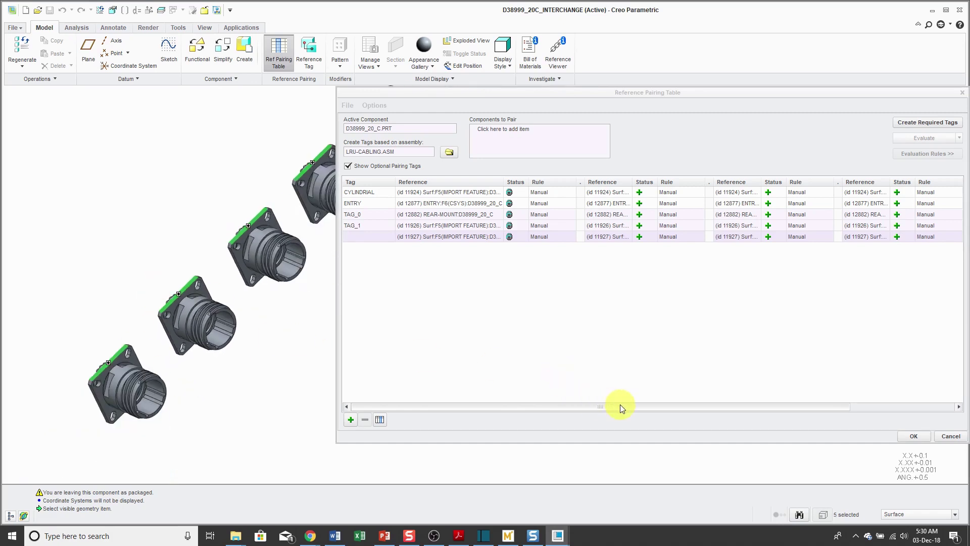
{"action": "left_click", "coordinate": [589, 404]}
{"action": "left_click", "coordinate": [423, 236]}
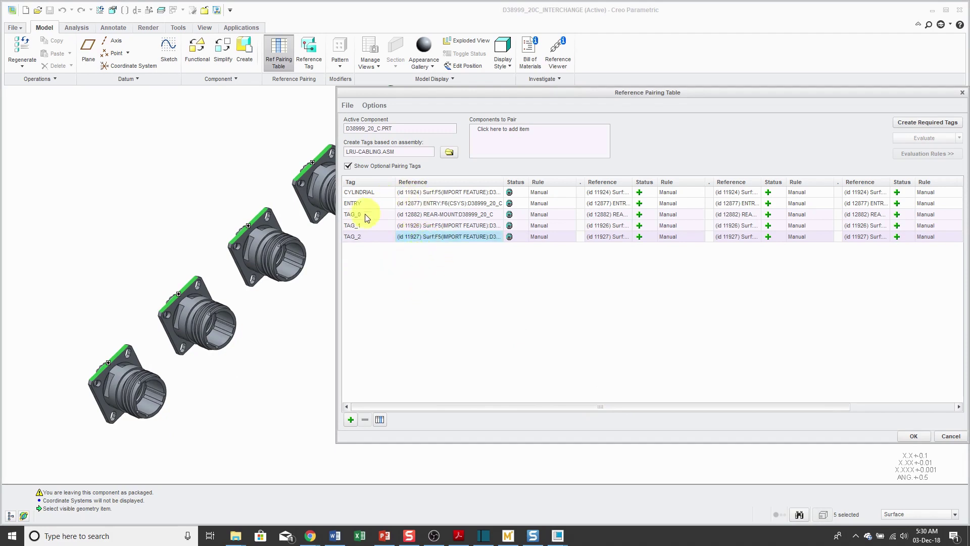
Rename TAG_2 to TOP_PARALLEL and TAG_1 to REAR_MOUNTING.
{"action": "left_click", "coordinate": [359, 237]}
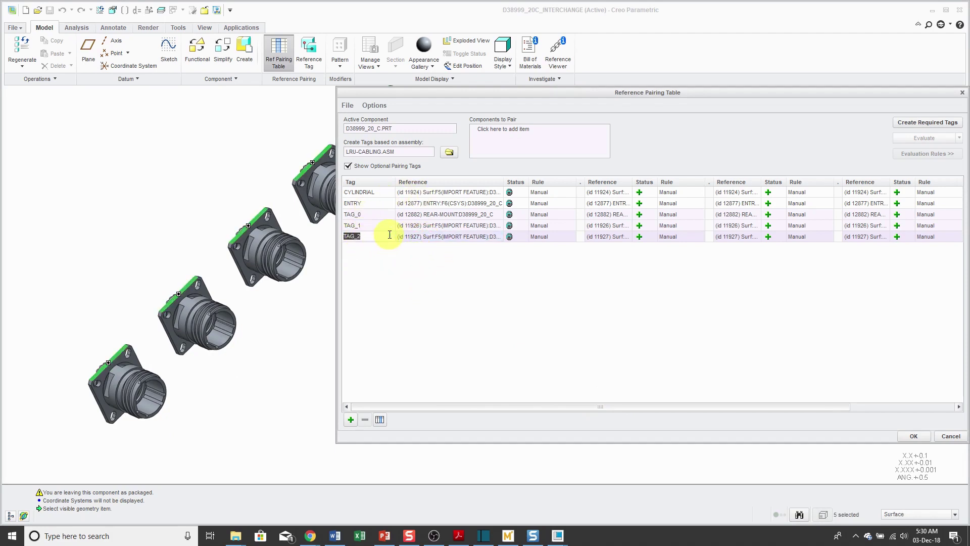
{"action": "type", "text": "TOP_PARALLEL"}
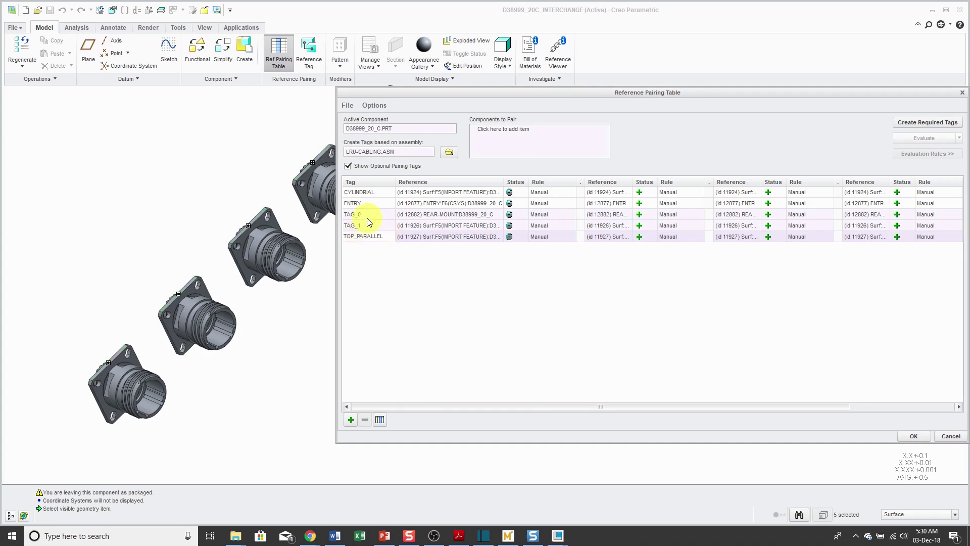
{"action": "double_click", "coordinate": [368, 224]}
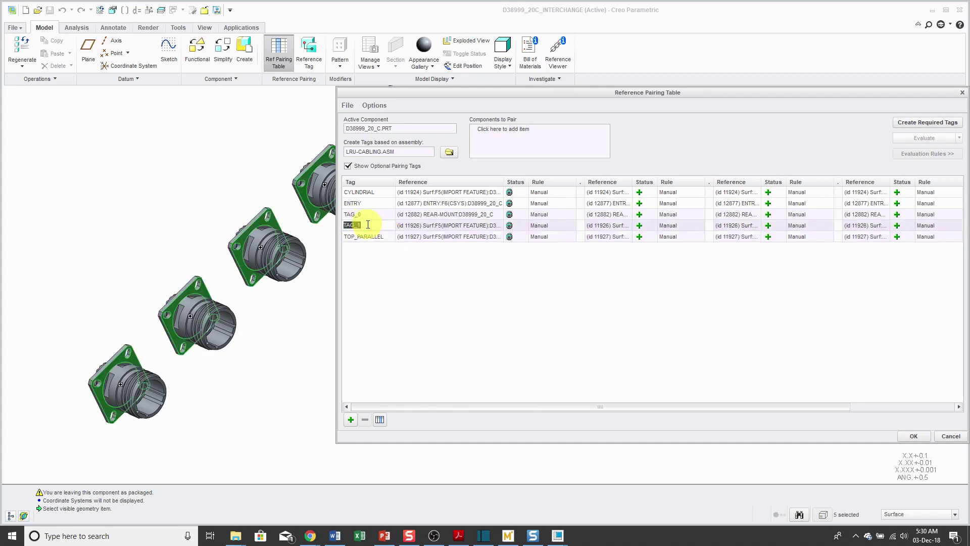
{"action": "type", "text": "REAR_MOUNTING"}
{"action": "key", "text": "Return"}
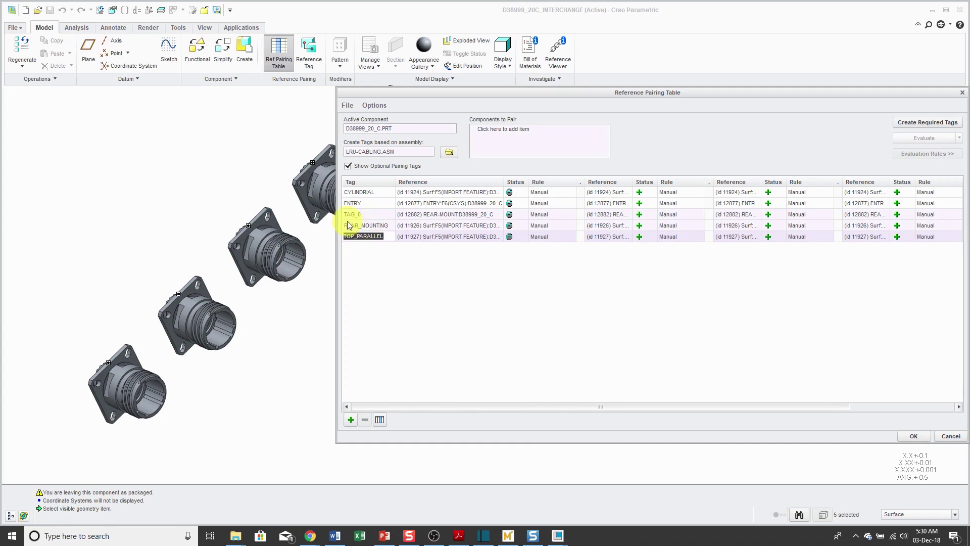
Rename TAG_0 to REAR_INTERFACE and orbit the connectors into a near-horizontal row.
{"action": "double_click", "coordinate": [354, 214]}
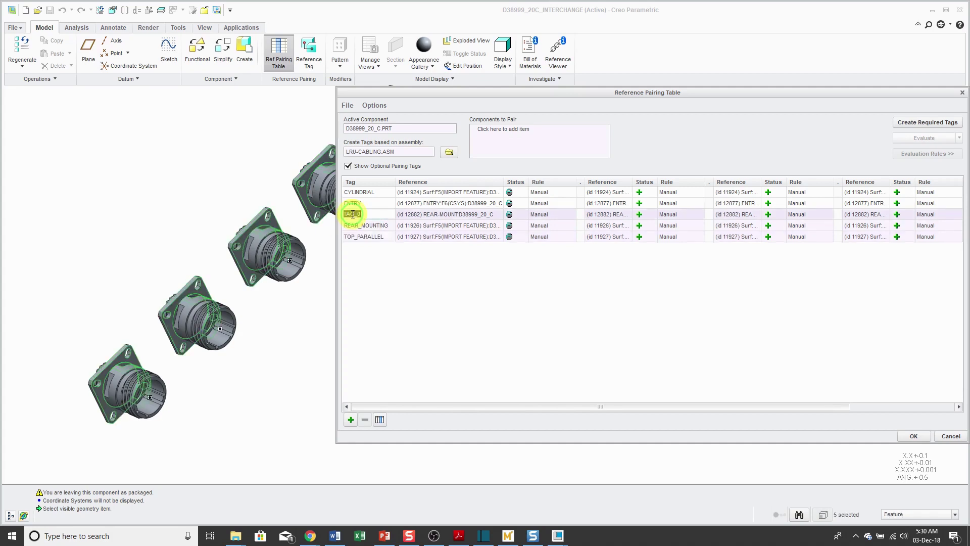
{"action": "left_click", "coordinate": [382, 216]}
{"action": "double_click", "coordinate": [381, 216]}
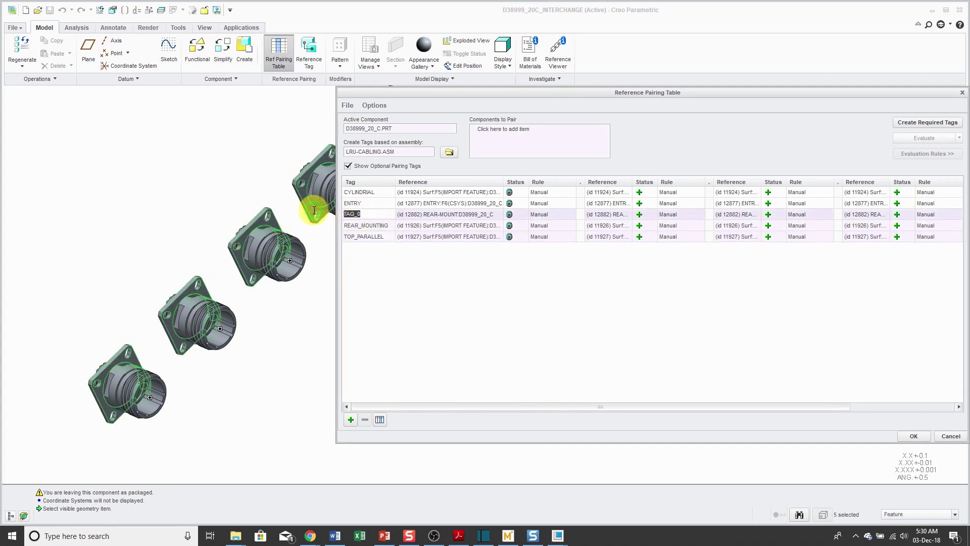
{"action": "type", "text": "REAR"}
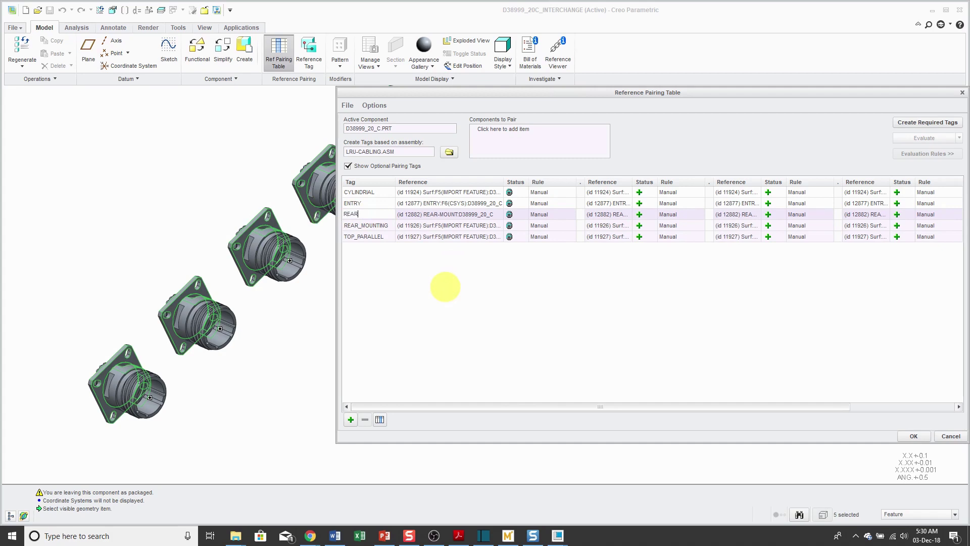
{"action": "type", "text": "_INTERFACE"}
{"action": "key", "text": "Return"}
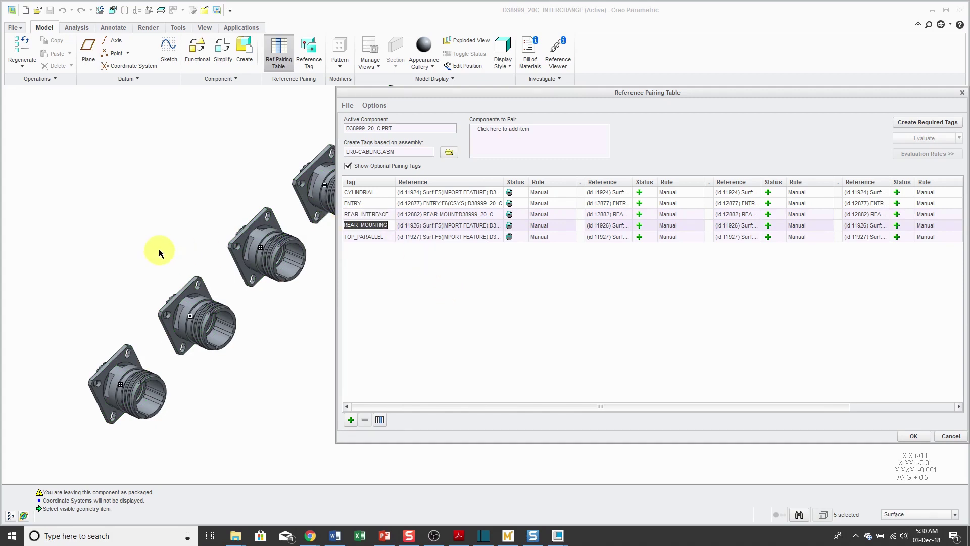
{"action": "scroll", "coordinate": [159, 250], "scroll_direction": "up", "scroll_amount": 3}
{"action": "mouse_move", "coordinate": [158, 244]}
{"action": "middle_mouse_down"}
{"action": "mouse_move", "coordinate": [238, 208]}
{"action": "mouse_move", "coordinate": [234, 217]}
{"action": "mouse_move", "coordinate": [159, 186]}
{"action": "middle_mouse_up"}
{"action": "scroll", "coordinate": [160, 186], "scroll_direction": "down", "scroll_amount": 2}
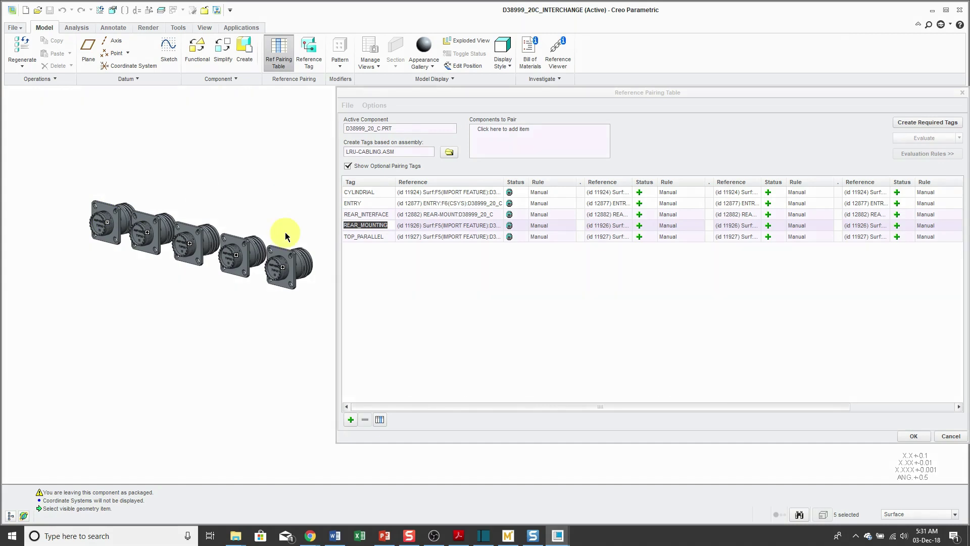
Close the pairing table with OK and reveal the five tags under the model tree Footer.
{"action": "left_click", "coordinate": [916, 436]}
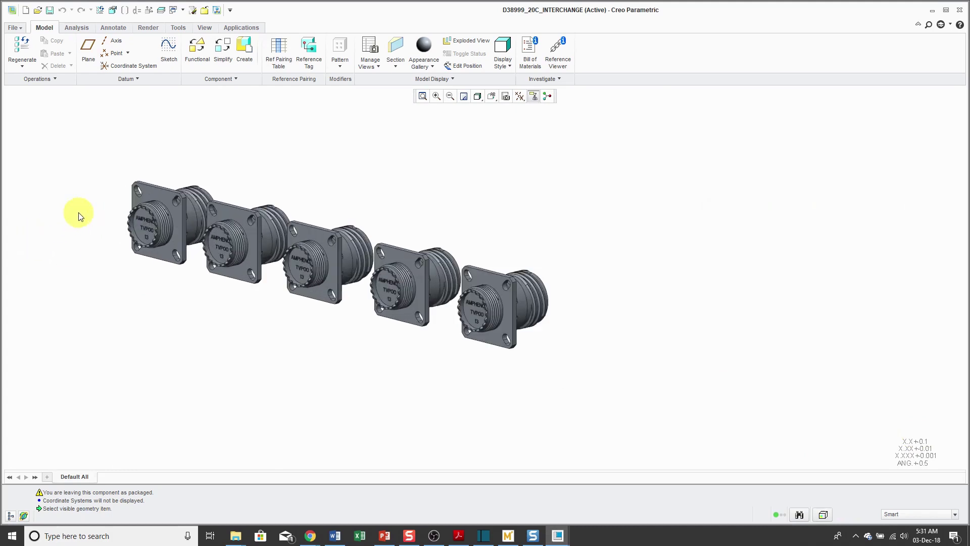
{"action": "left_click", "coordinate": [11, 515]}
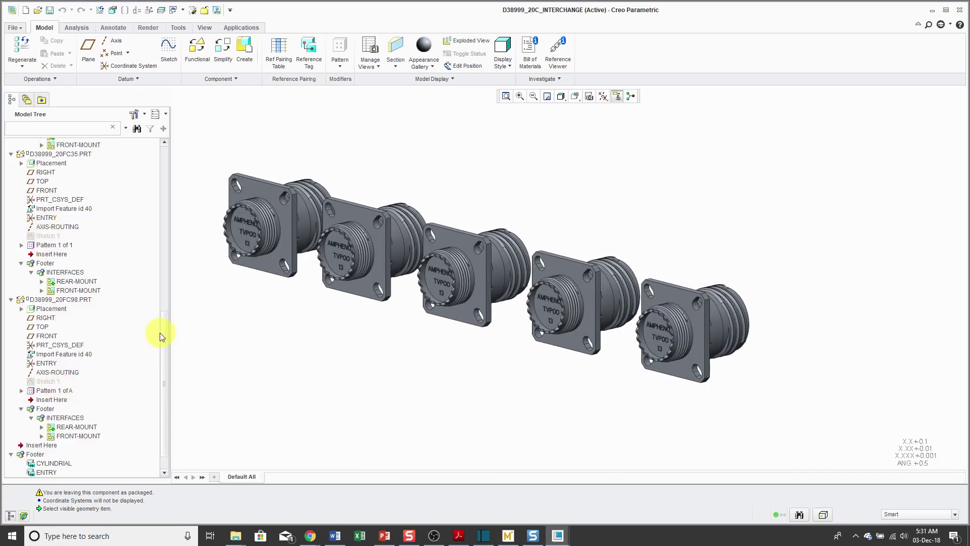
{"action": "scroll", "coordinate": [159, 354], "scroll_direction": "down", "scroll_amount": 1}
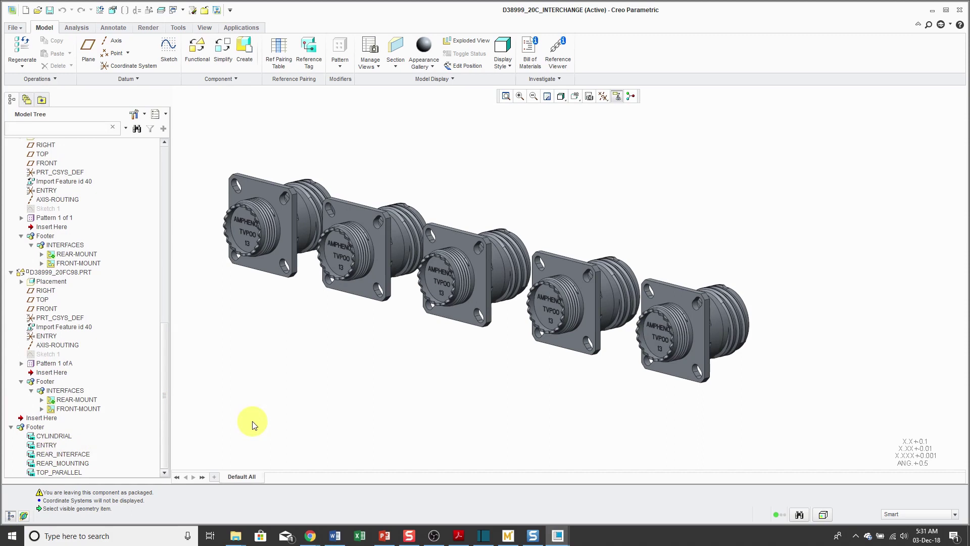
Switch to the LRU-CABLING window and begin replacing its top-left back-wall connector.
{"action": "left_click", "coordinate": [182, 14]}
{"action": "left_click", "coordinate": [193, 26]}
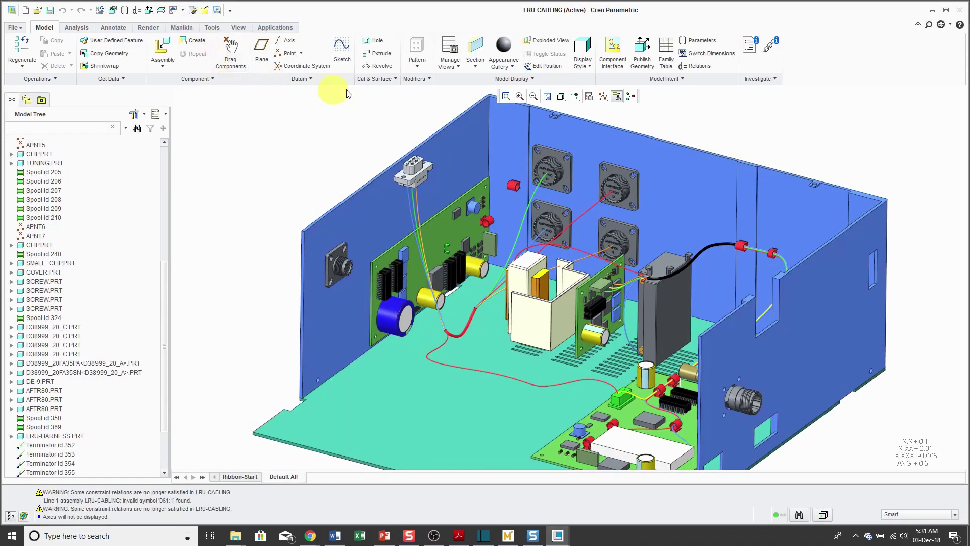
{"action": "left_click", "coordinate": [554, 165]}
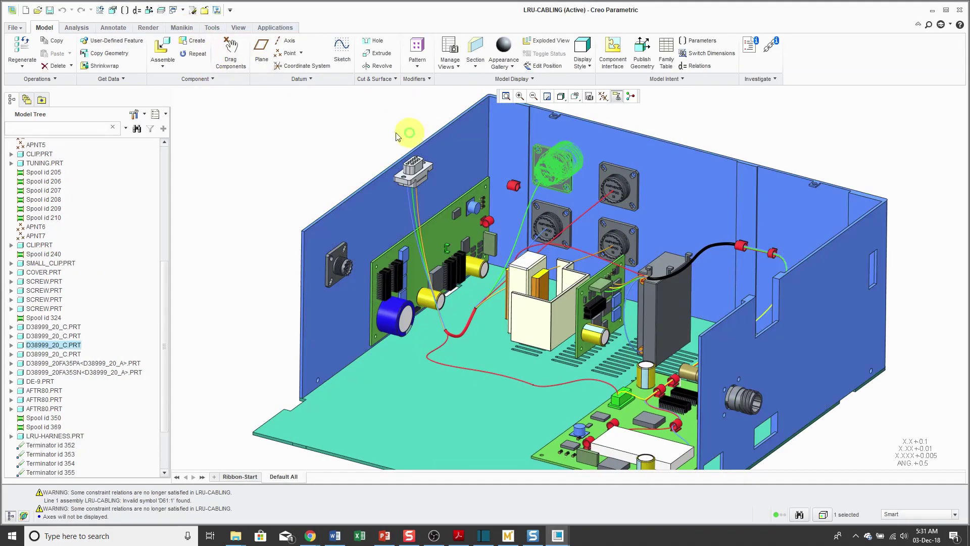
{"action": "right_click", "coordinate": [338, 136]}
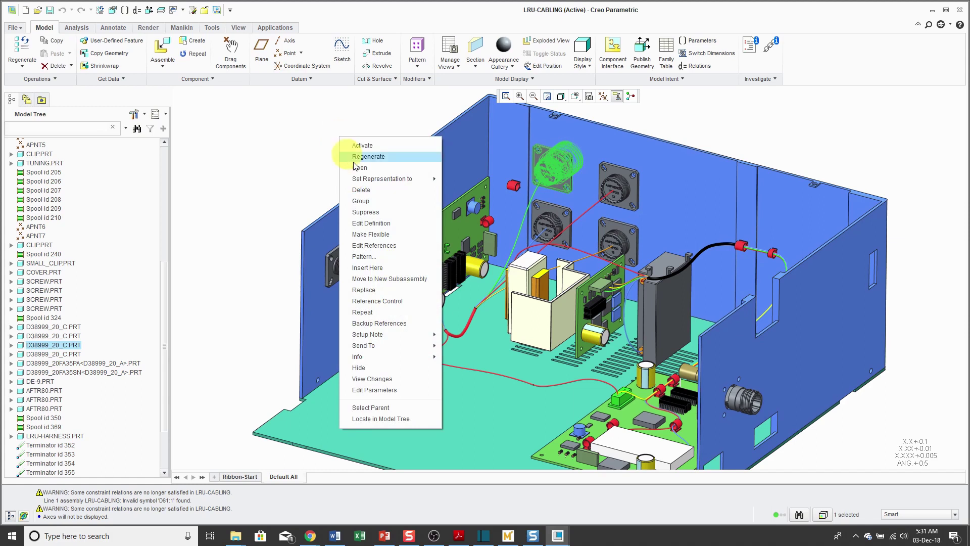
{"action": "left_click", "coordinate": [363, 289]}
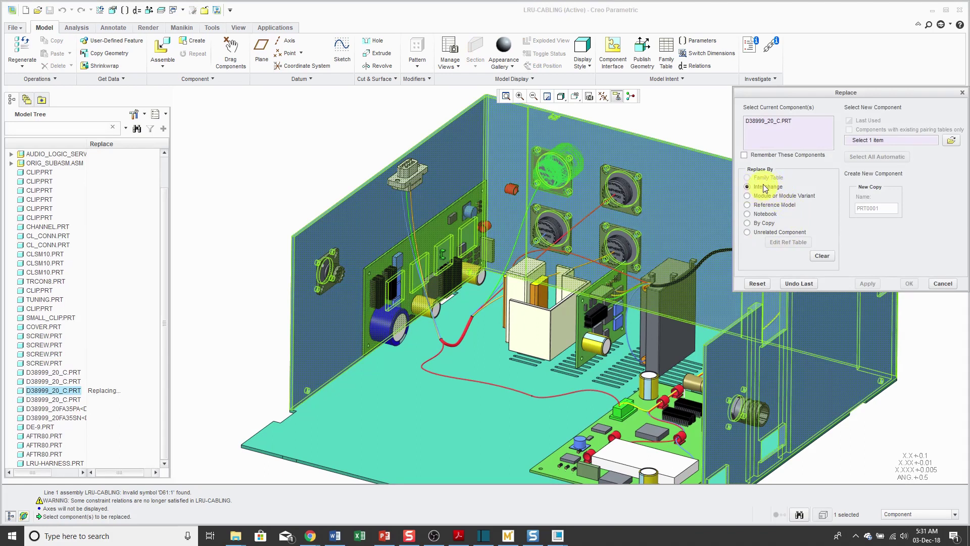
Choose D38999_20FC8.PRT from the interchange Family Tree as the replacement and confirm.
{"action": "left_click", "coordinate": [950, 141]}
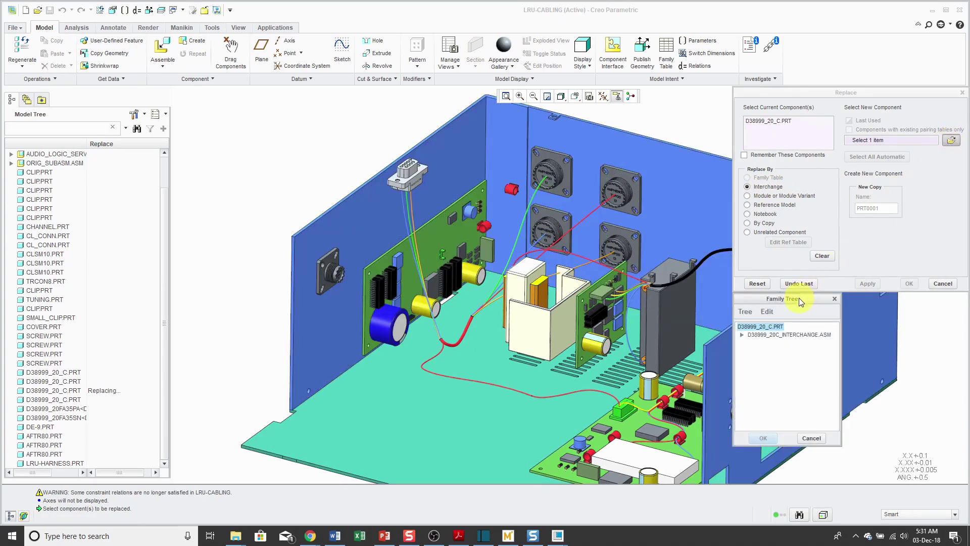
{"action": "left_click_drag", "start_coordinate": [799, 301], "coordinate": [237, 120]}
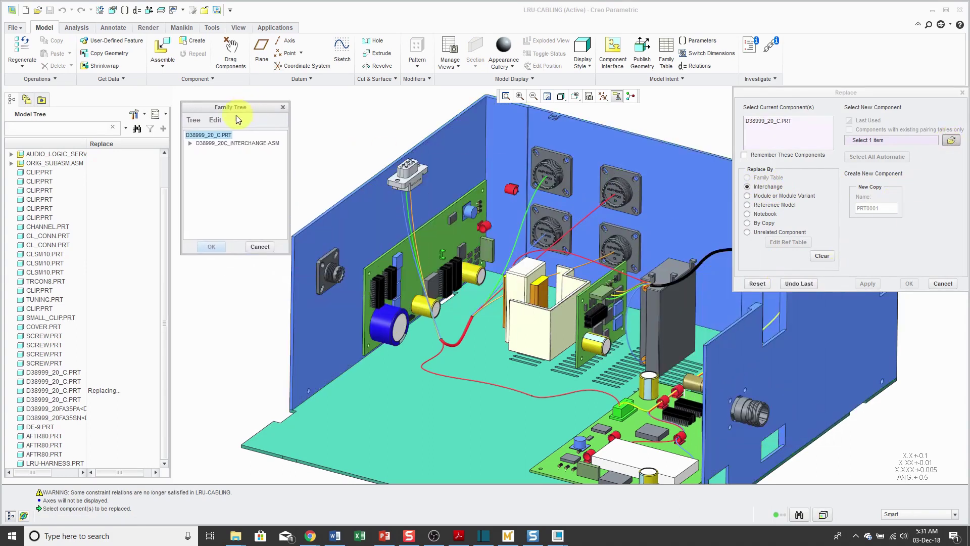
{"action": "left_click", "coordinate": [190, 143]}
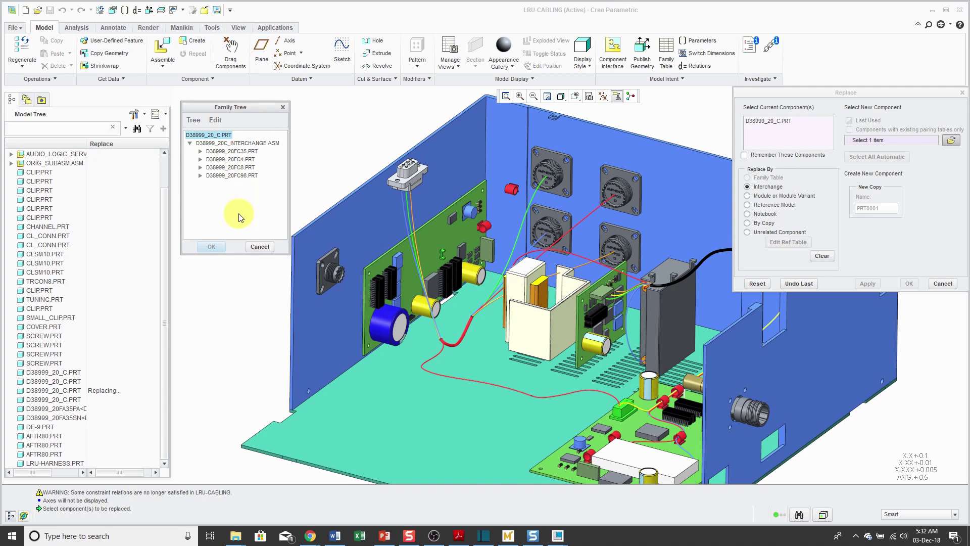
{"action": "left_click", "coordinate": [240, 167]}
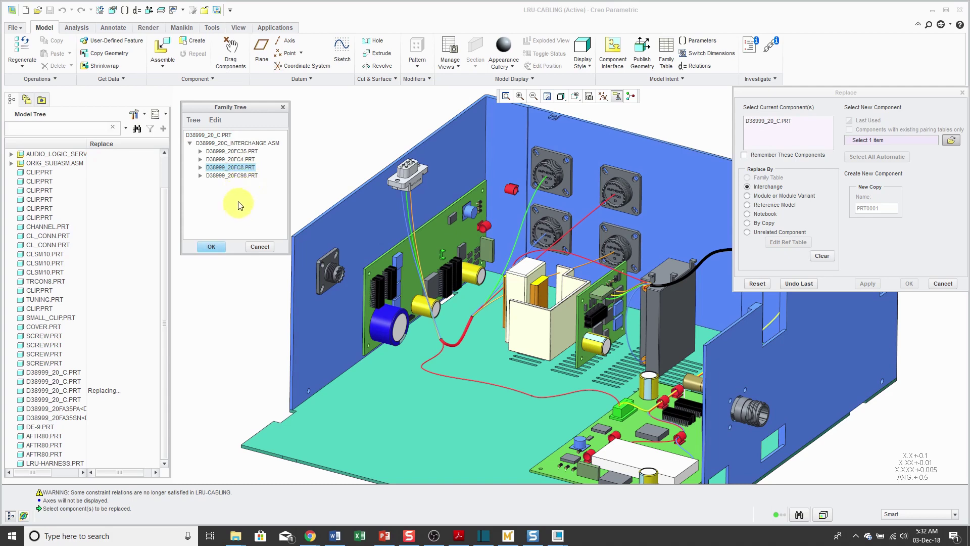
{"action": "left_click", "coordinate": [210, 248]}
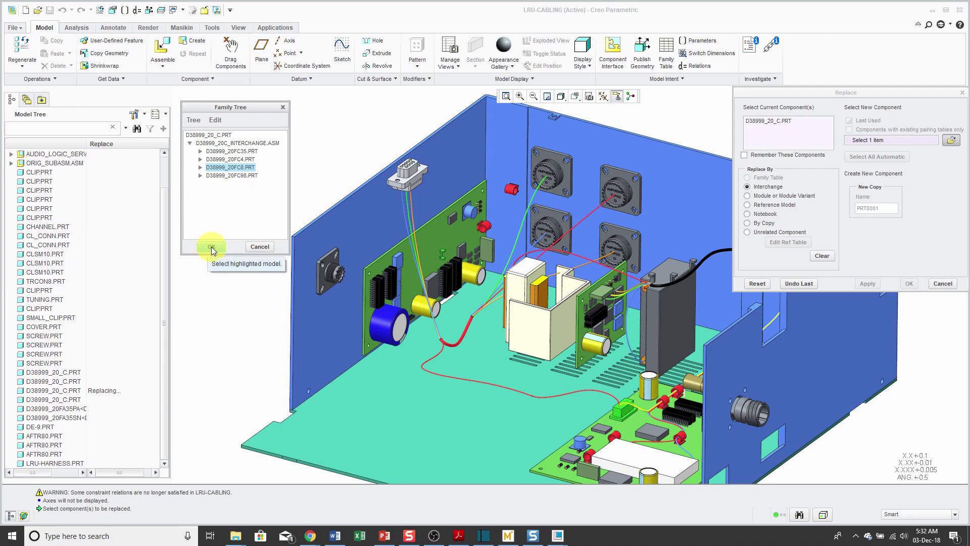
{"action": "left_click", "coordinate": [211, 246]}
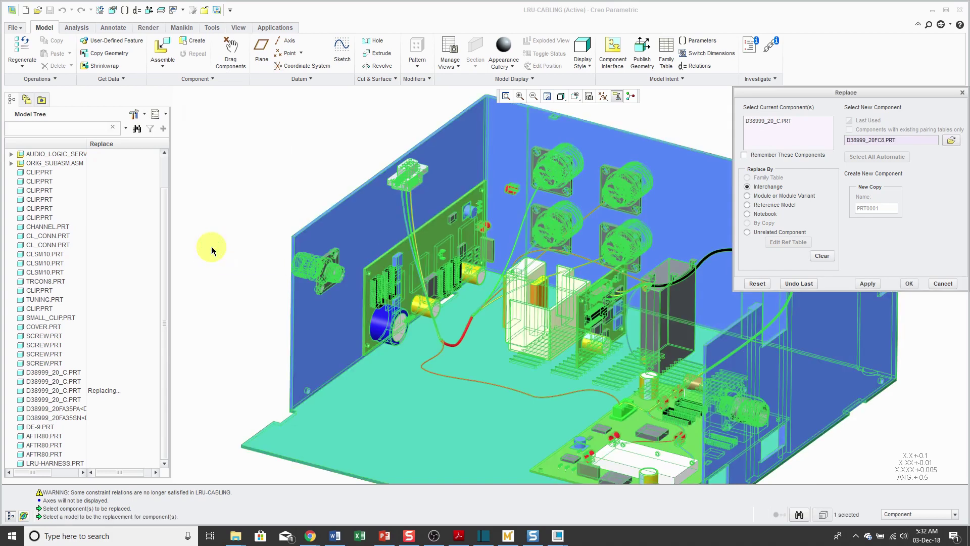
{"action": "left_click", "coordinate": [909, 282]}
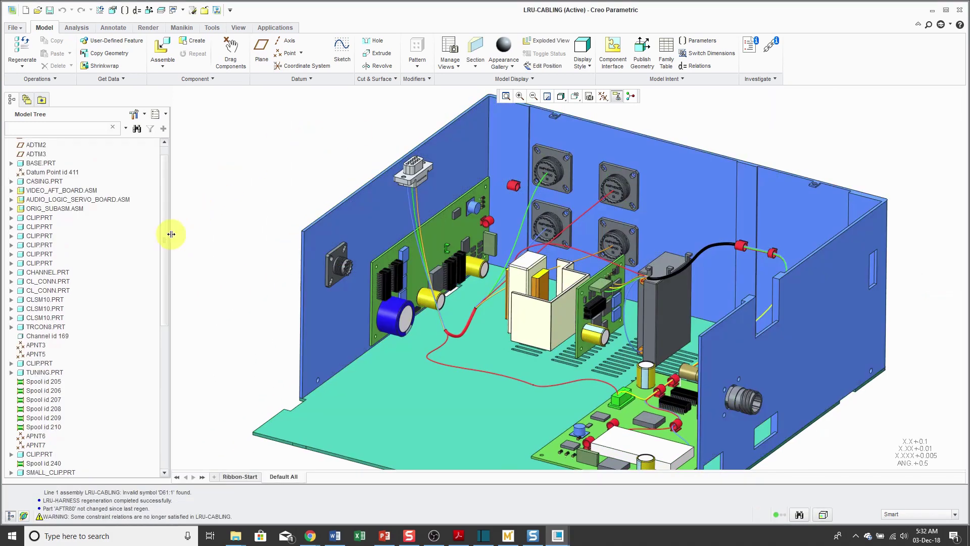
Replace the top-right back-wall connector with D38999_20FC35.PRT from the Family Tree.
{"action": "scroll", "coordinate": [99, 305], "scroll_direction": "down", "scroll_amount": 9}
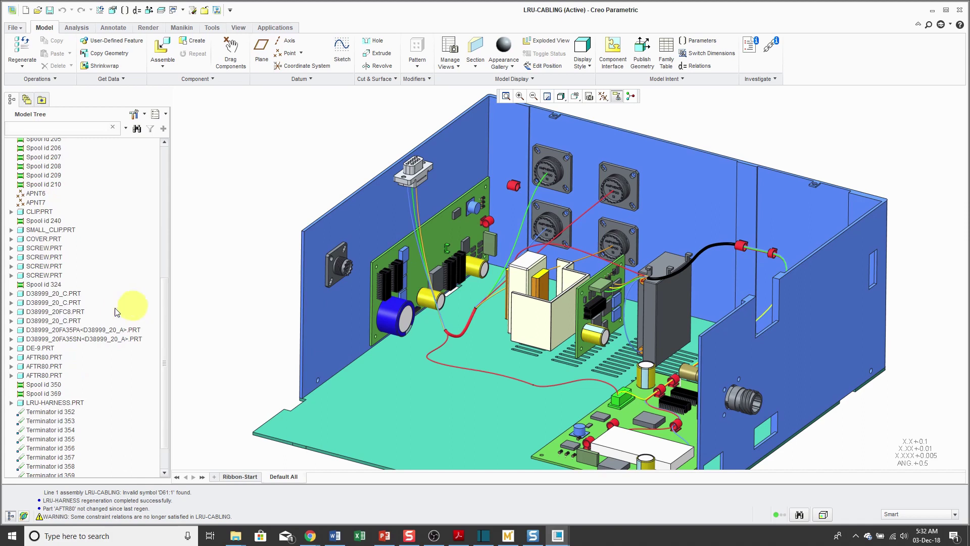
{"action": "left_click", "coordinate": [80, 311]}
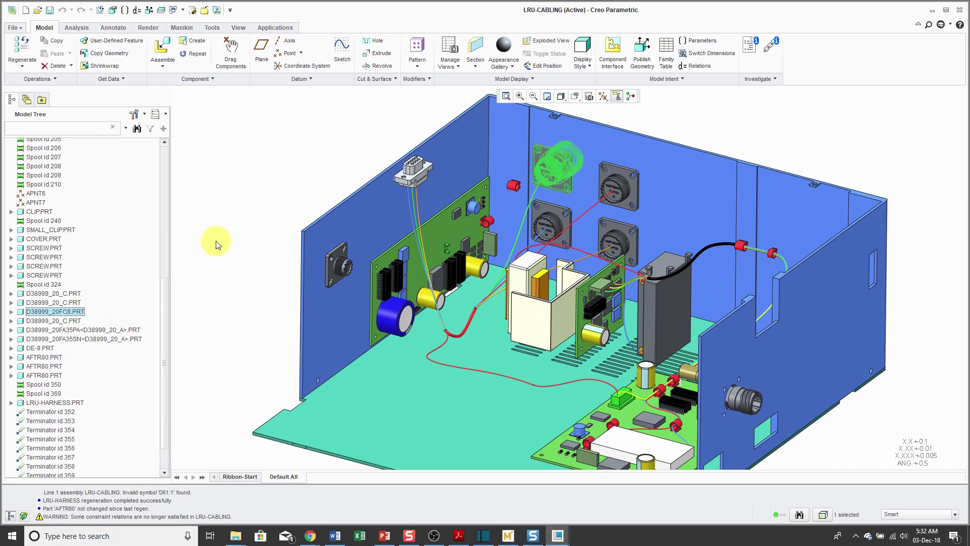
{"action": "left_click", "coordinate": [213, 205]}
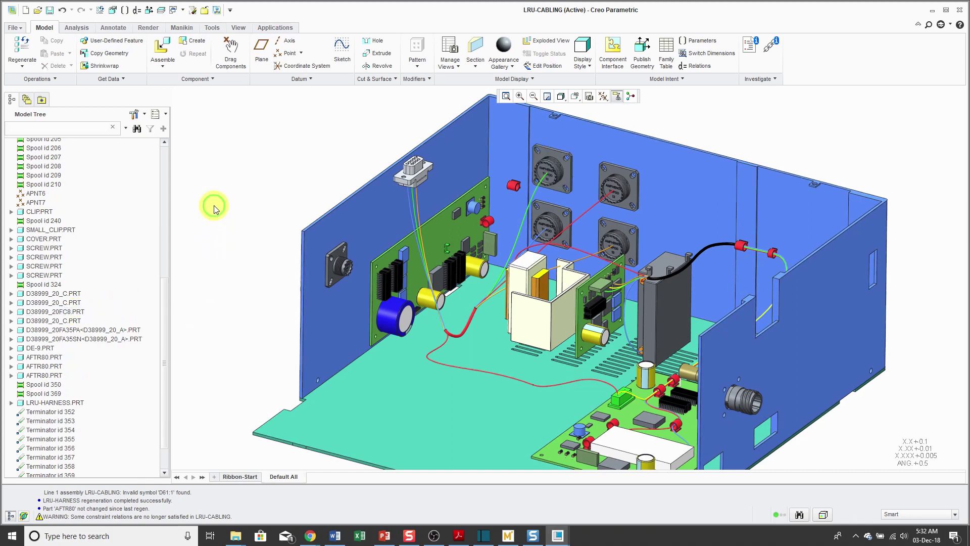
{"action": "left_click", "coordinate": [618, 190]}
{"action": "right_click", "coordinate": [309, 154]}
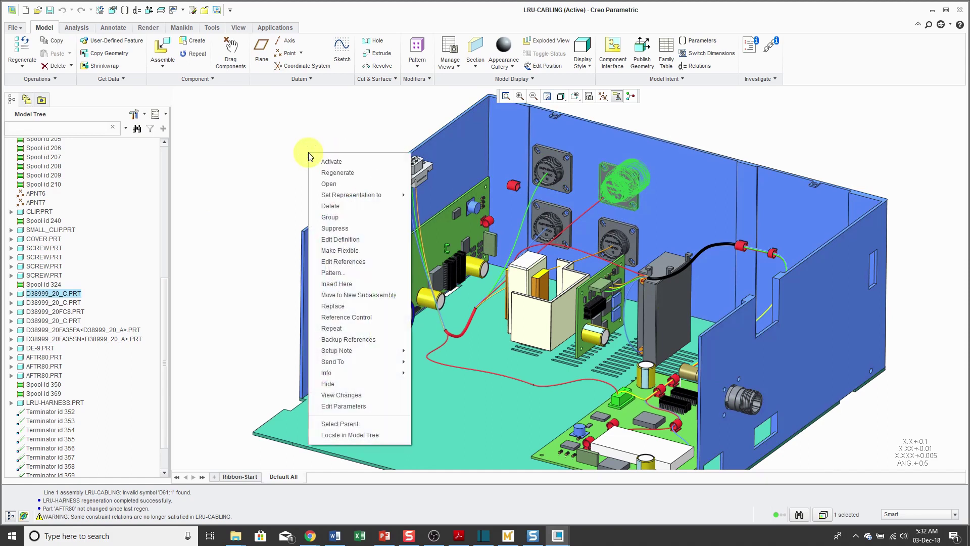
{"action": "left_click", "coordinate": [340, 306]}
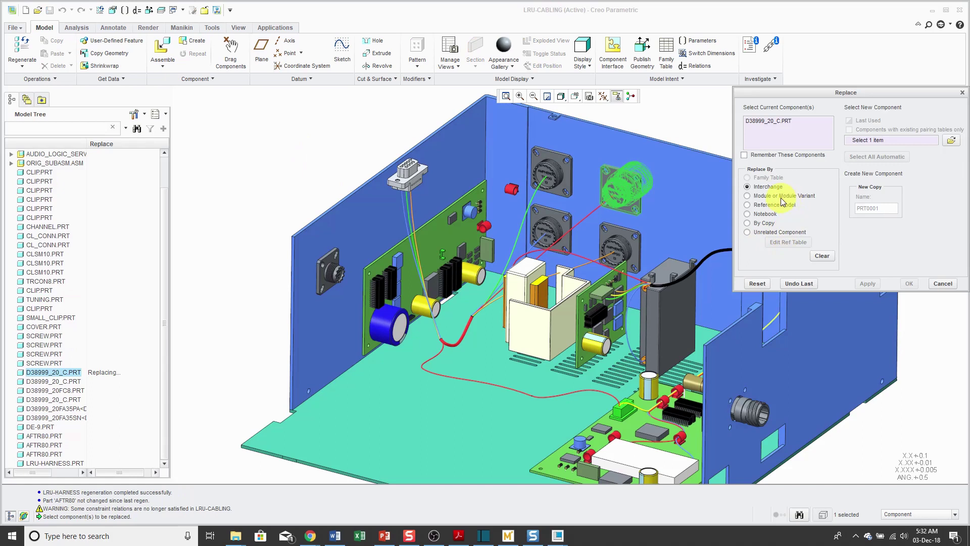
{"action": "left_click", "coordinate": [951, 140]}
{"action": "left_click", "coordinate": [742, 335]}
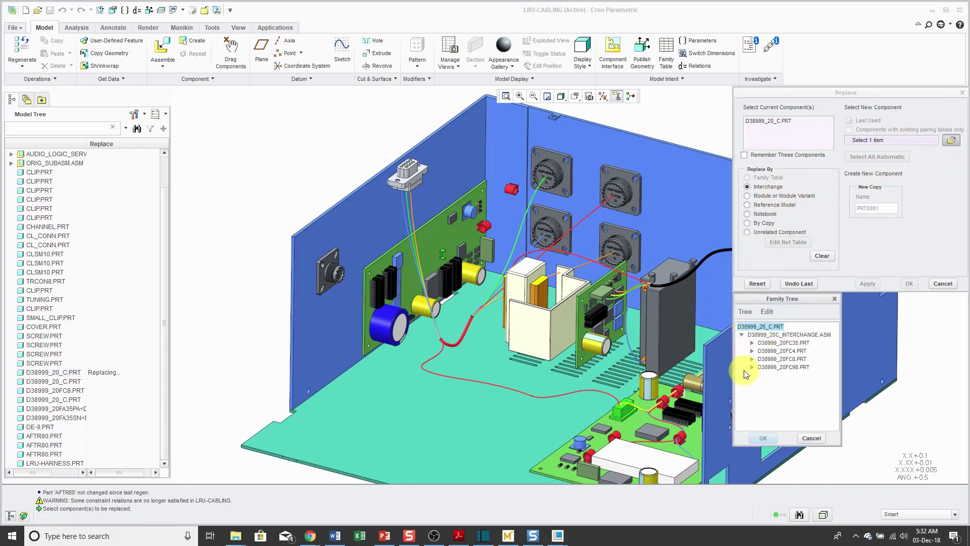
{"action": "left_click", "coordinate": [788, 343]}
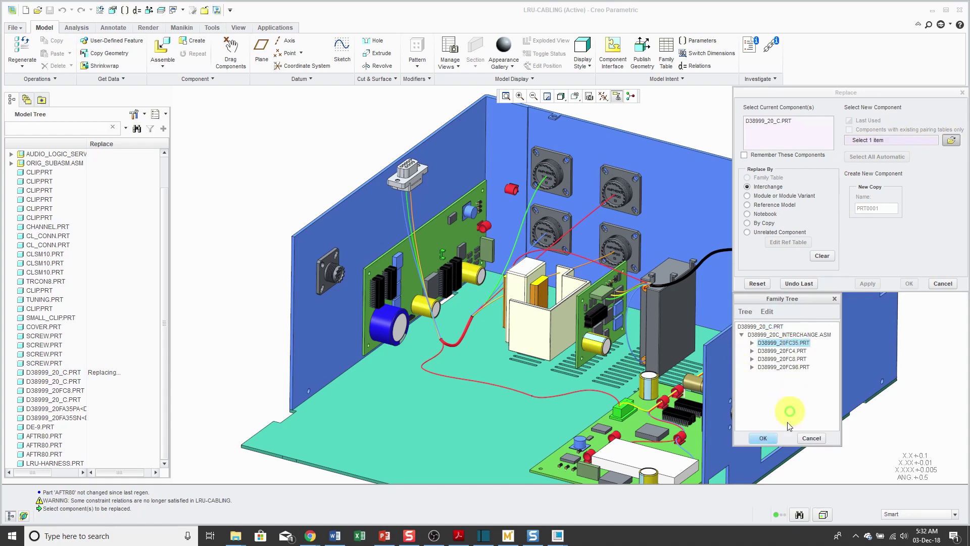
{"action": "left_click", "coordinate": [763, 437]}
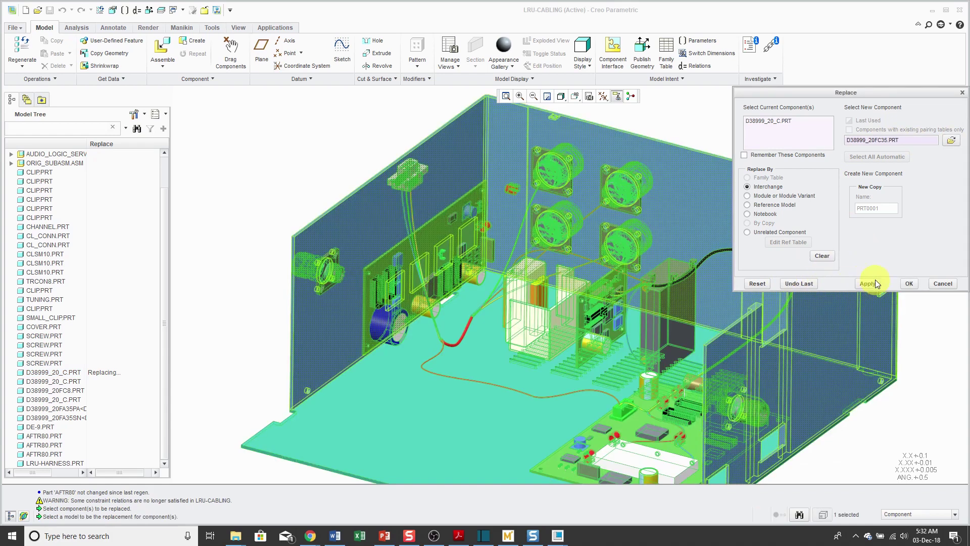
{"action": "left_click", "coordinate": [909, 284]}
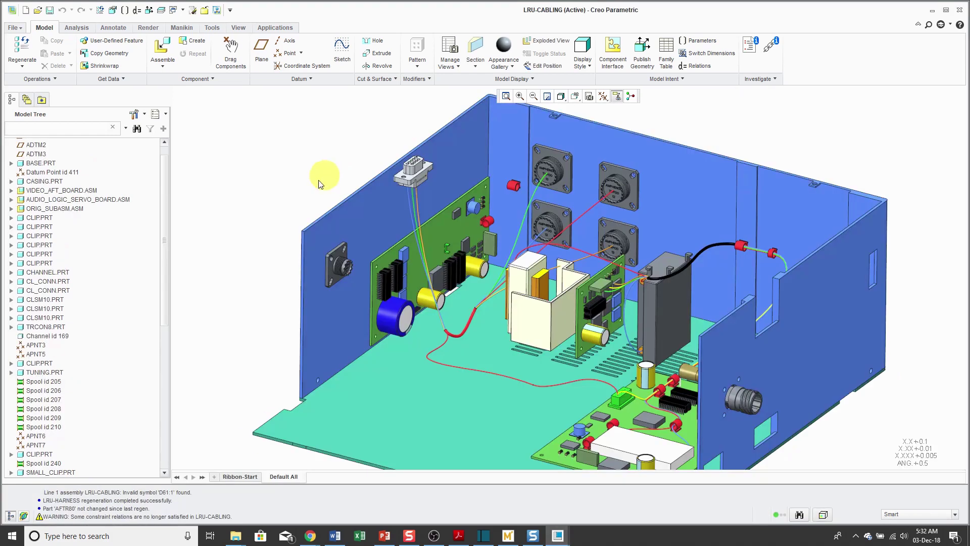
{"action": "scroll", "coordinate": [58, 313], "scroll_direction": "down", "scroll_amount": 8}
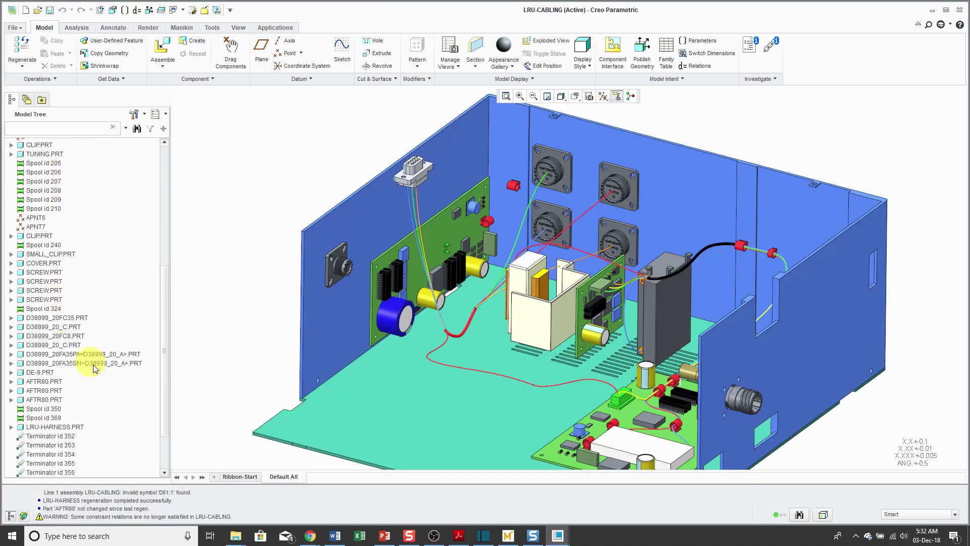